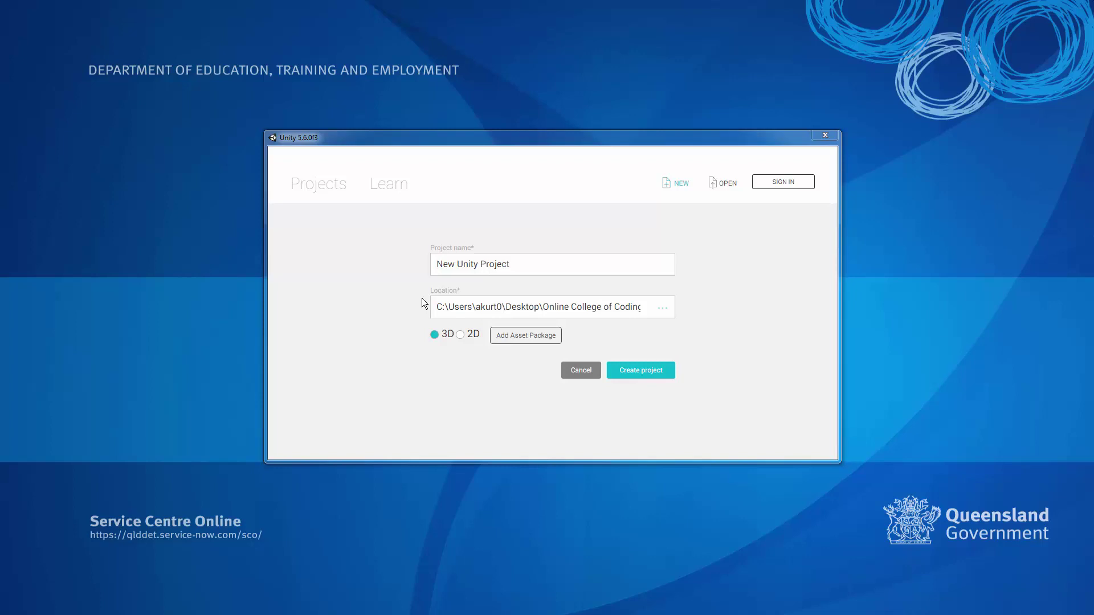
- Replace the default project name with 'Squirty Squid' for the new 3D project
{"action": "left_click", "coordinate": [528, 266]}
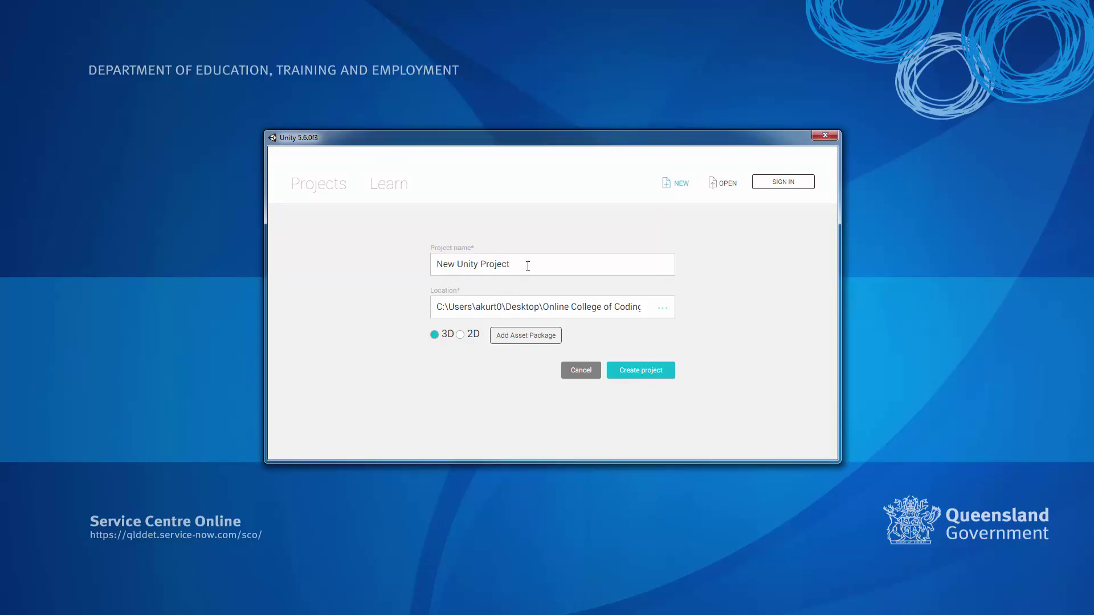
{"action": "left_click", "coordinate": [528, 266]}
{"action": "key", "text": "BackSpace"}
{"action": "key", "text": "BackSpace"}
{"action": "key", "text": "BackSpace"}
{"action": "key", "text": "BackSpace"}
{"action": "key", "text": "BackSpace"}
{"action": "key", "text": "BackSpace"}
{"action": "key", "text": "BackSpace"}
{"action": "key", "text": "BackSpace"}
{"action": "key", "text": "BackSpace"}
{"action": "key", "text": "BackSpace"}
{"action": "key", "text": "BackSpace"}
{"action": "key", "text": "BackSpace"}
{"action": "key", "text": "BackSpace"}
{"action": "key", "text": "BackSpace"}
{"action": "key", "text": "BackSpace"}
{"action": "key", "text": "BackSpace"}
{"action": "type", "text": "Squirty Squir"}
{"action": "key", "text": "BackSpace"}
{"action": "type", "text": "d"}
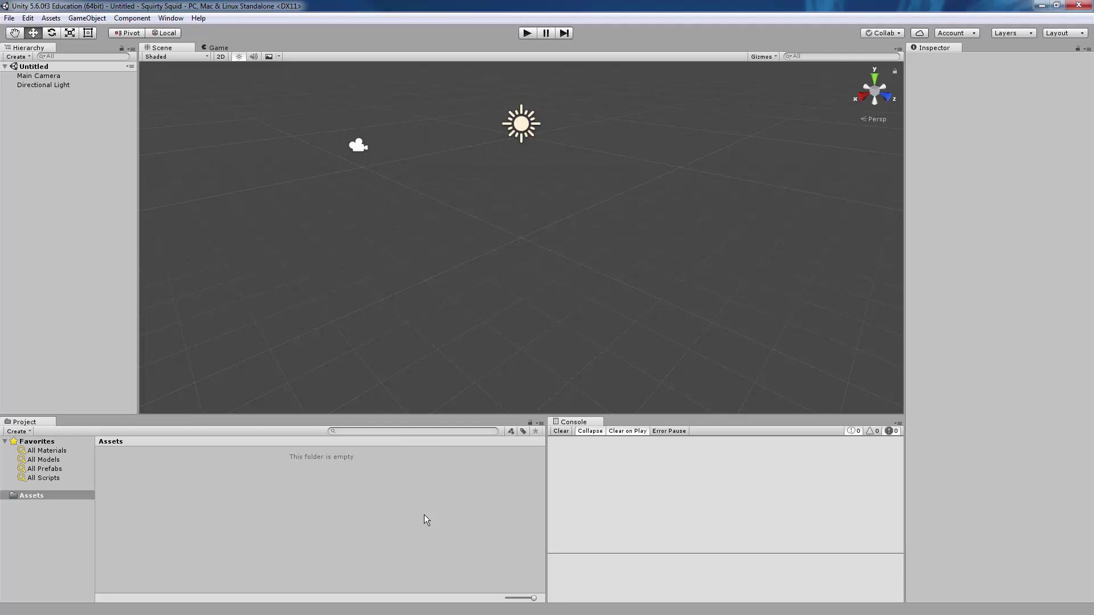
- Drag Ultra Easy Asset Package.unitypackage into the Project panel and import all its assets
{"action": "key", "text": "alt+Tab"}
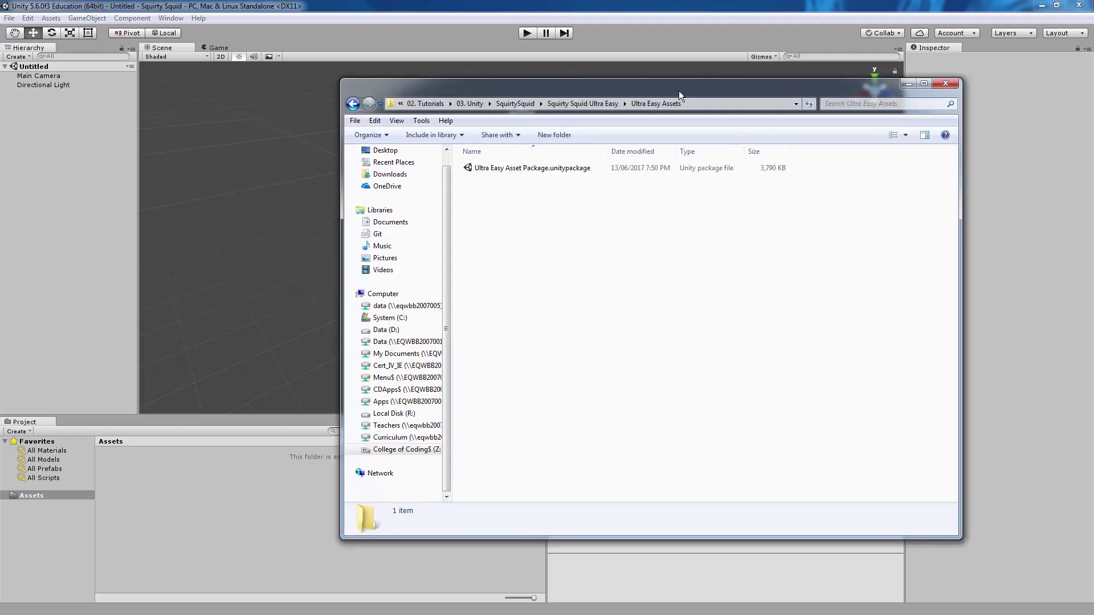
{"action": "left_click", "coordinate": [558, 169]}
{"action": "left_click_drag", "start_coordinate": [559, 168], "coordinate": [205, 538]}
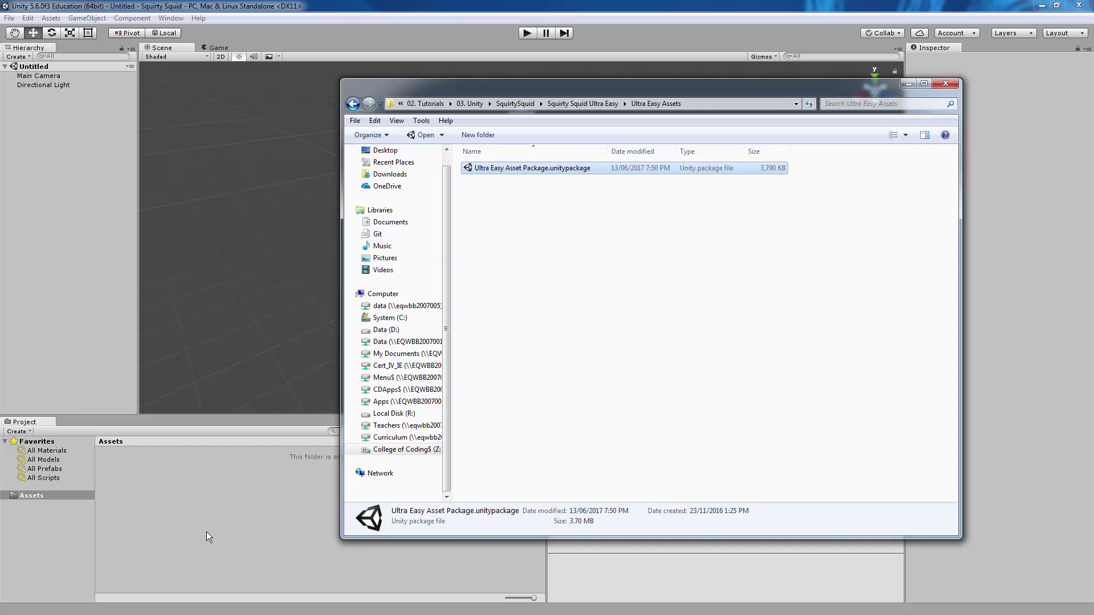
{"action": "left_click", "coordinate": [909, 84]}
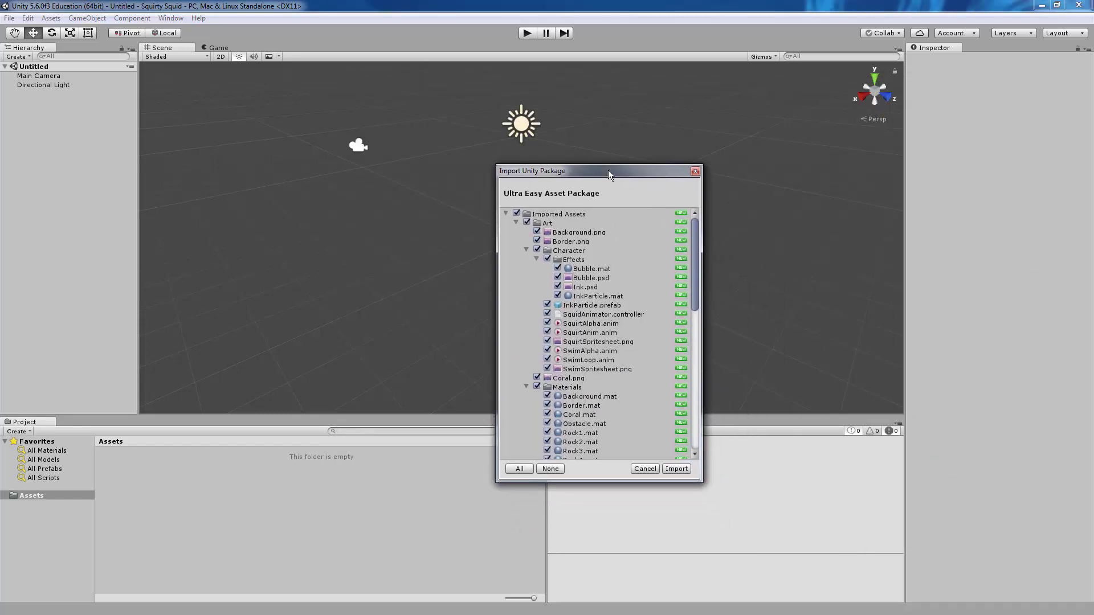
{"action": "left_click_drag", "start_coordinate": [695, 227], "coordinate": [702, 384]}
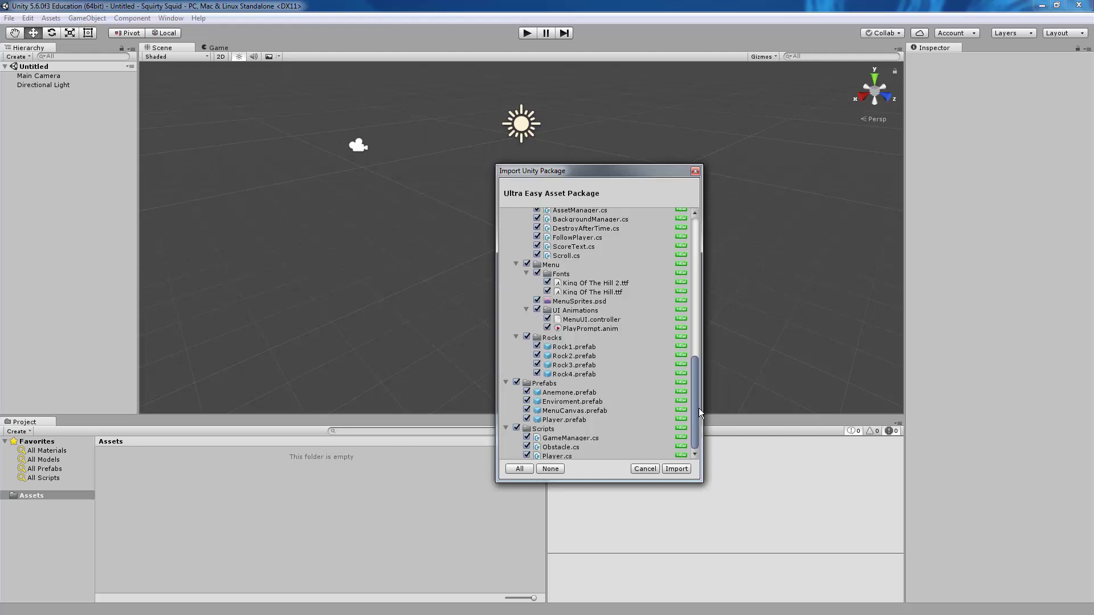
{"action": "left_click", "coordinate": [686, 468]}
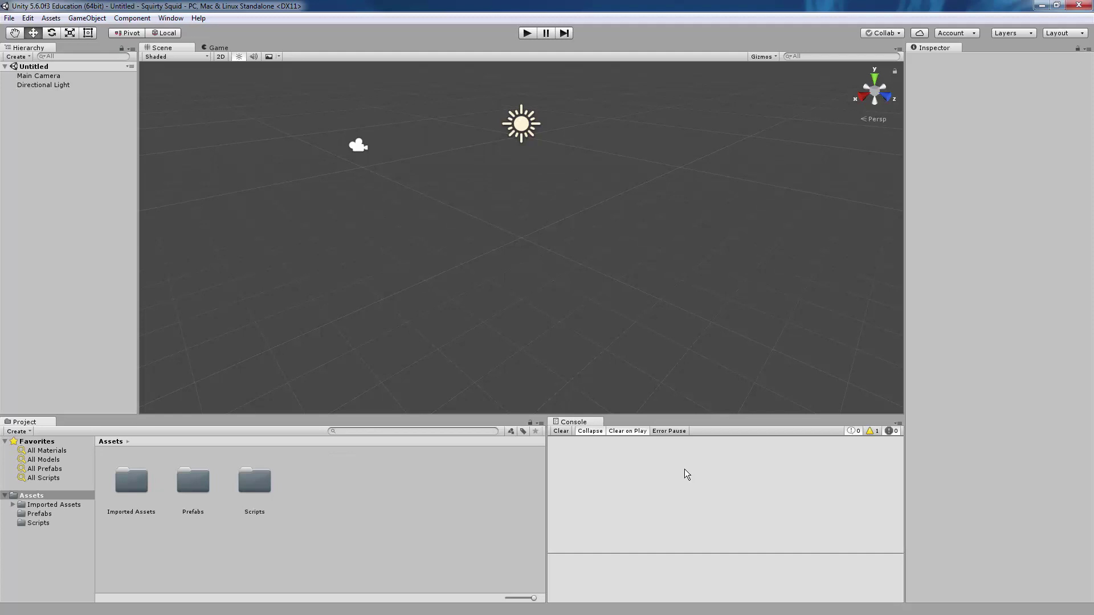
- Place the Enviroment prefab from Assets > Prefabs into the Hierarchy and view its background plane
{"action": "double_click", "coordinate": [189, 484]}
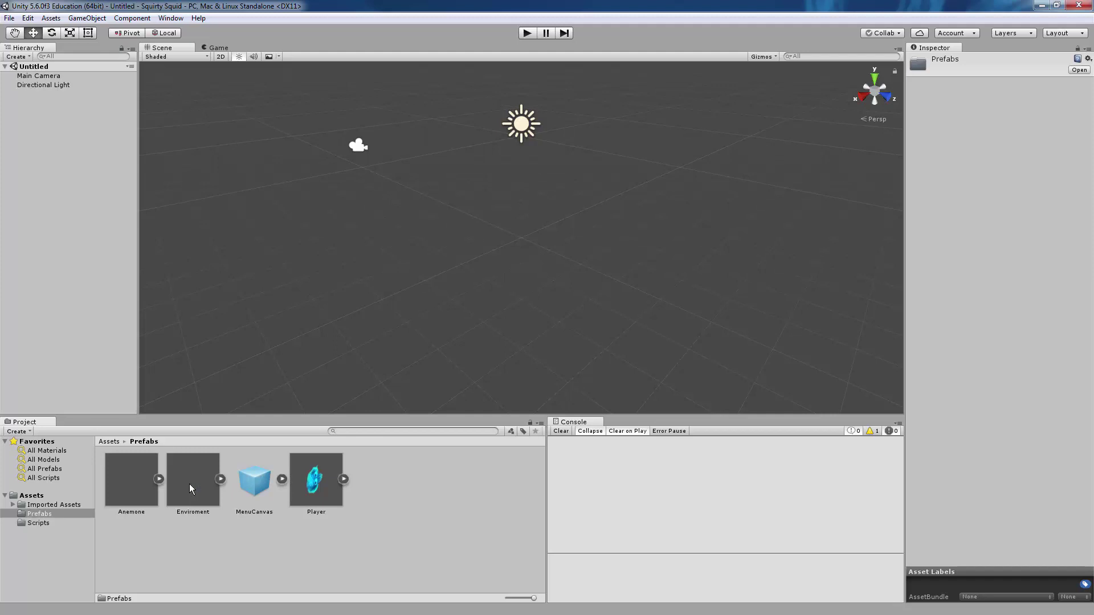
{"action": "left_click_drag", "start_coordinate": [189, 483], "coordinate": [61, 194]}
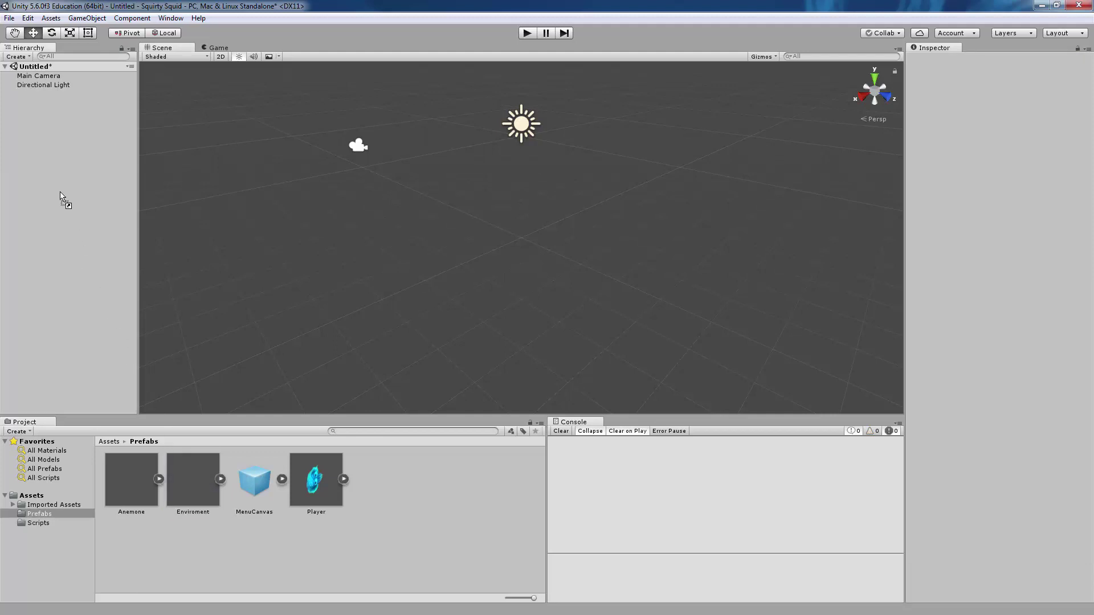
{"action": "left_click_drag", "start_coordinate": [61, 193], "coordinate": [63, 195]}
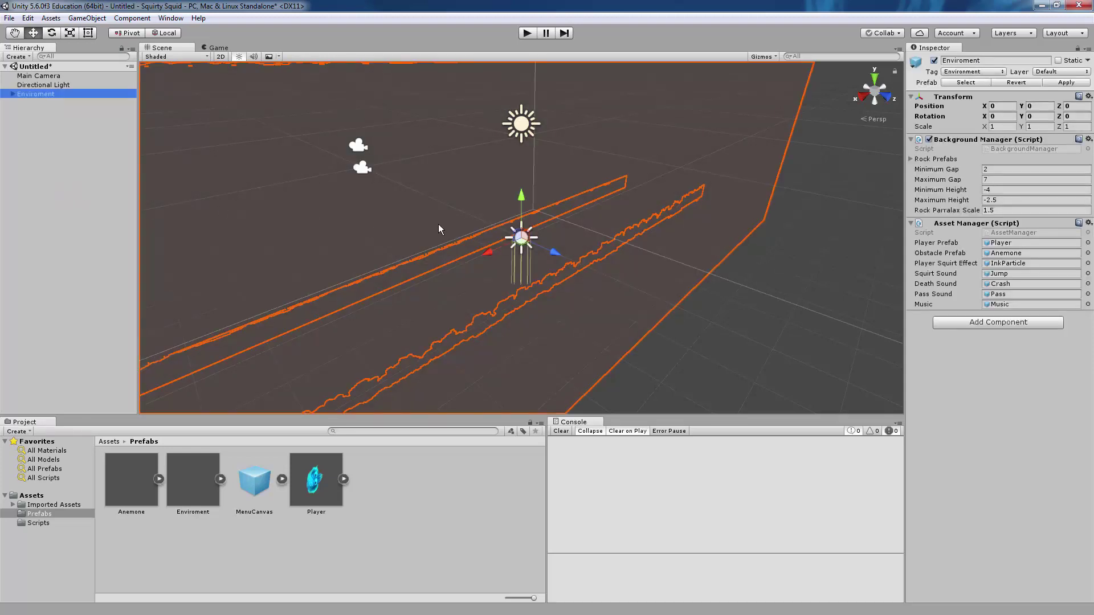
{"action": "right_click_drag", "start_coordinate": [439, 224], "coordinate": [433, 230]}
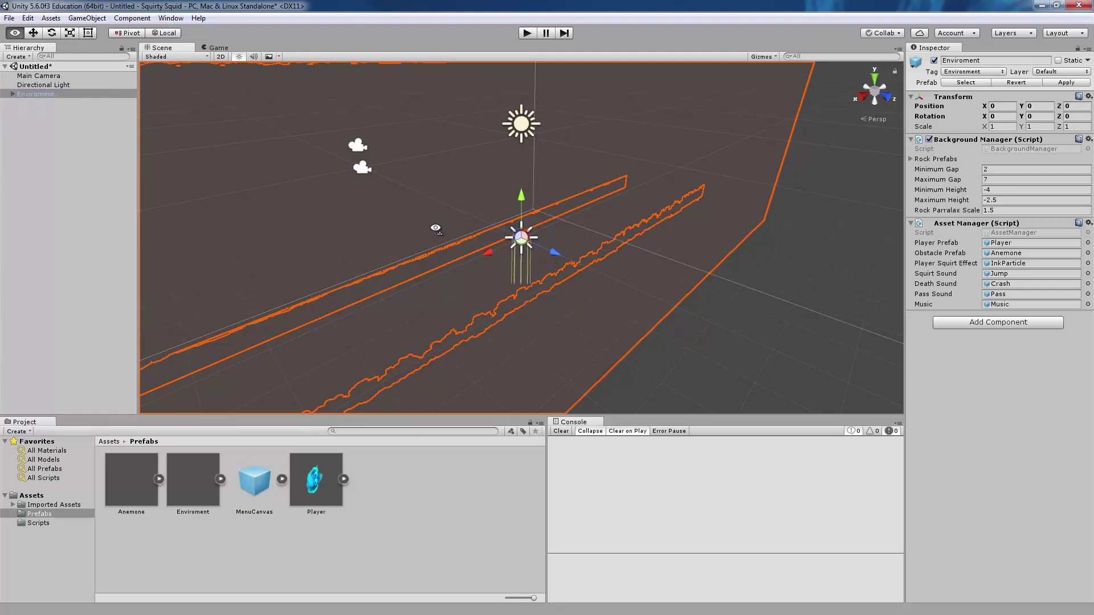
{"action": "right_click_drag", "start_coordinate": [436, 228], "coordinate": [630, 207]}
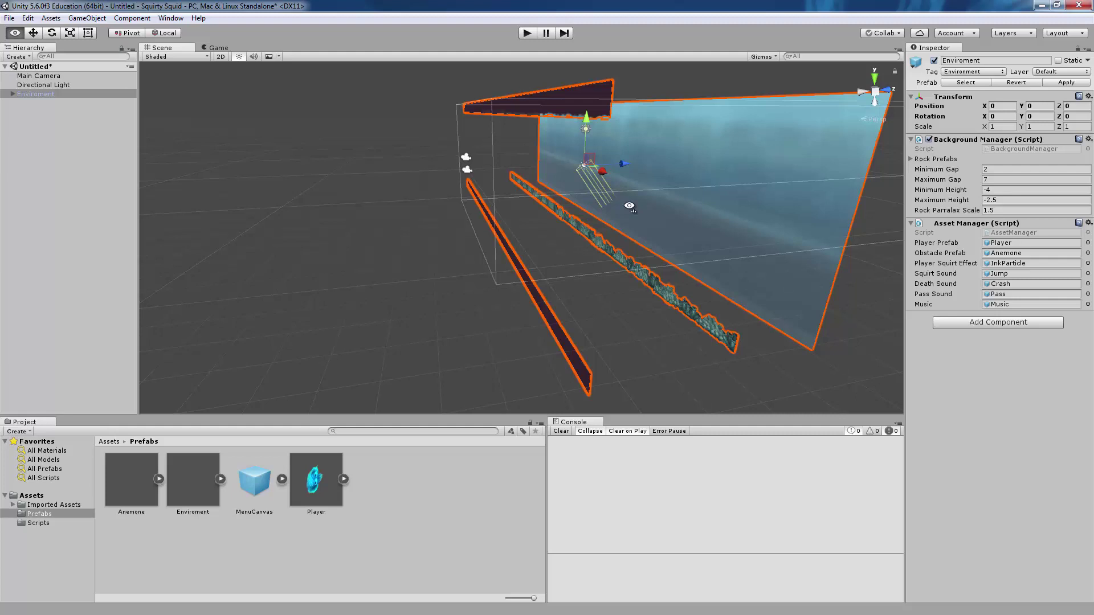
{"action": "right_click_drag", "start_coordinate": [629, 205], "coordinate": [630, 205]}
{"action": "left_click", "coordinate": [527, 33]}
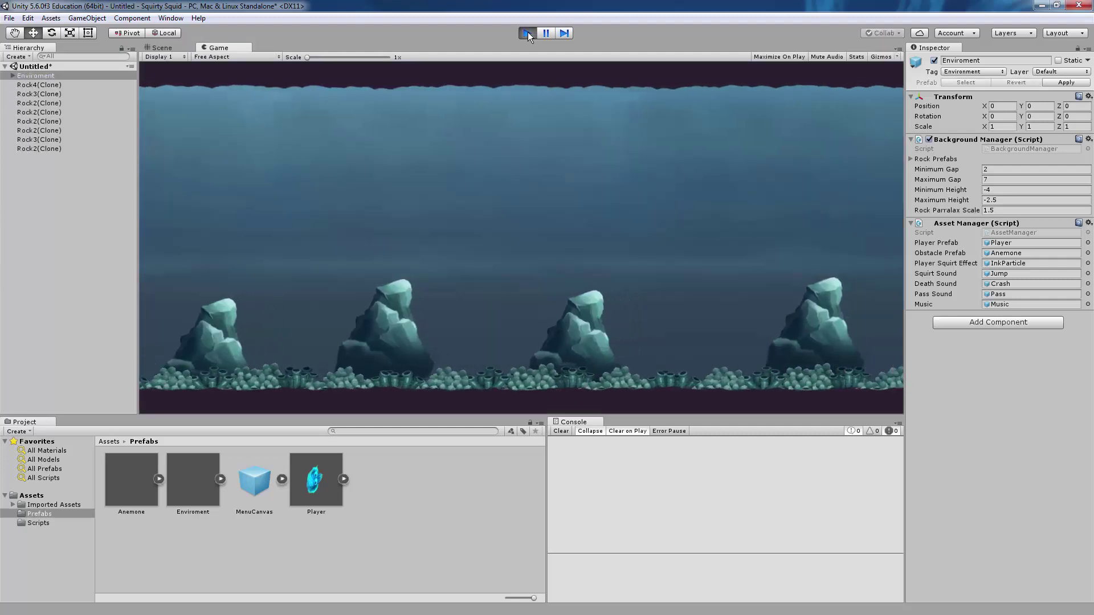
{"action": "left_click", "coordinate": [161, 48]}
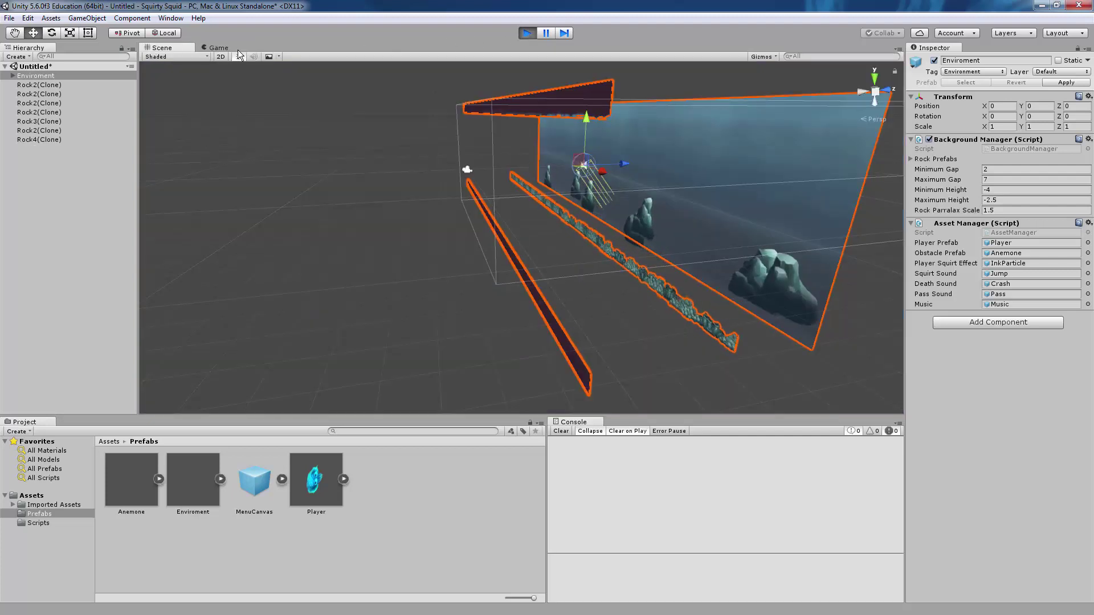
{"action": "left_click", "coordinate": [528, 33]}
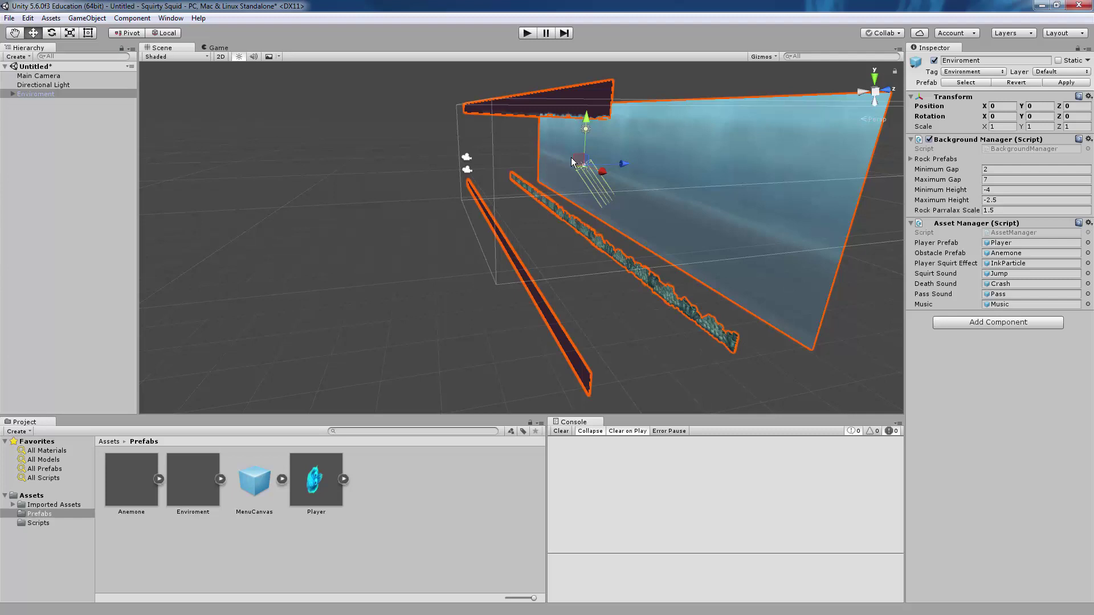
- Drag the Player prefab into the Hierarchy beside Enviroment
{"action": "left_click", "coordinate": [326, 480]}
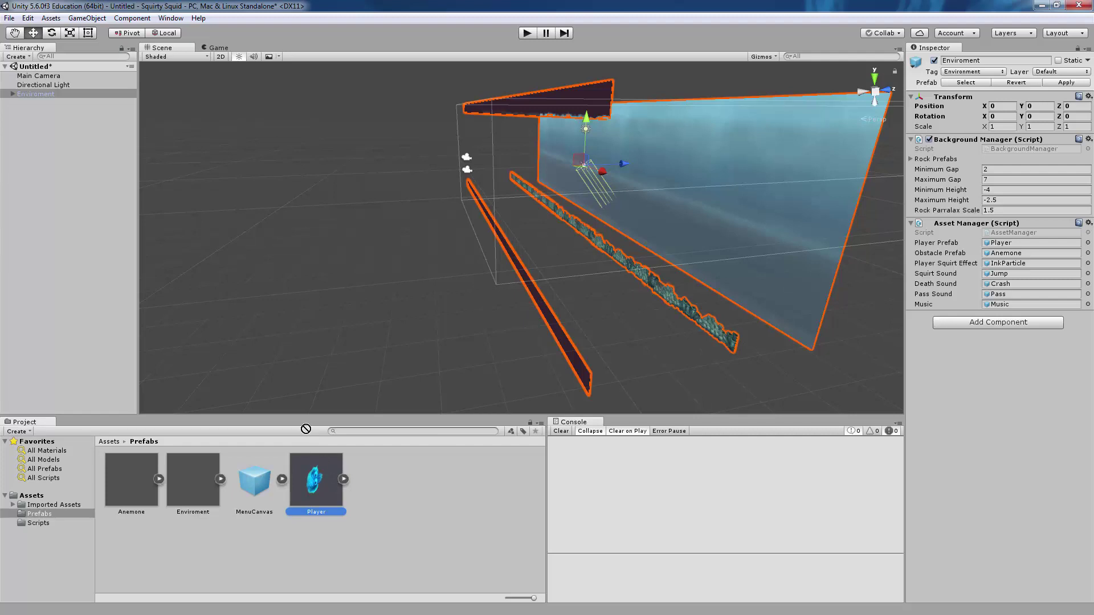
{"action": "left_click_drag", "start_coordinate": [323, 476], "coordinate": [91, 257]}
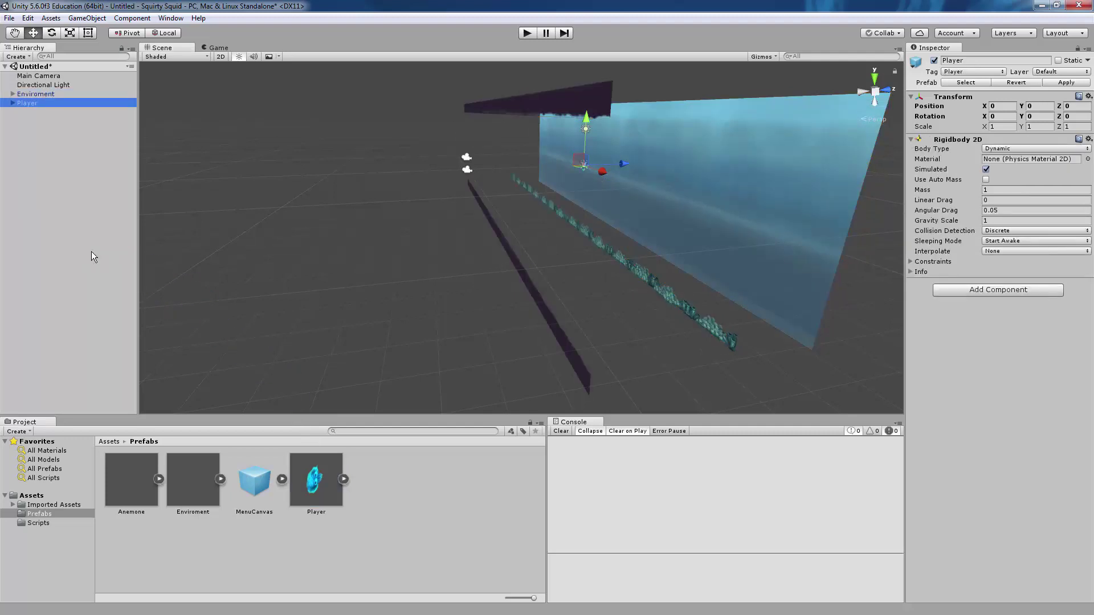
{"action": "left_click_drag", "start_coordinate": [599, 196], "coordinate": [816, 152], "text": "alt"}
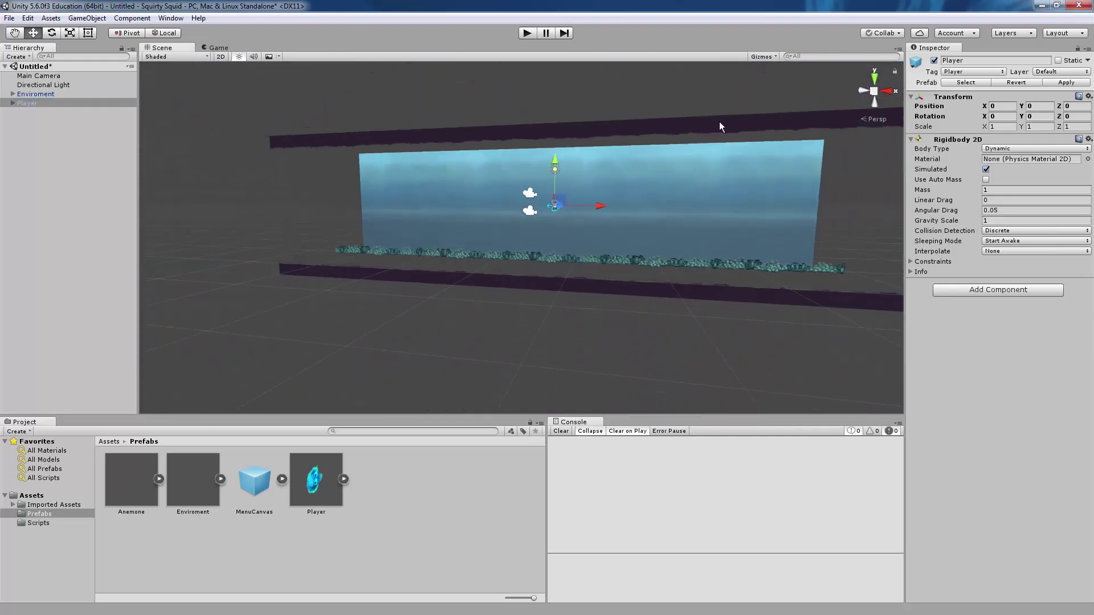
- Play-test the game twice to watch the squid sink under gravity
{"action": "left_click", "coordinate": [525, 33]}
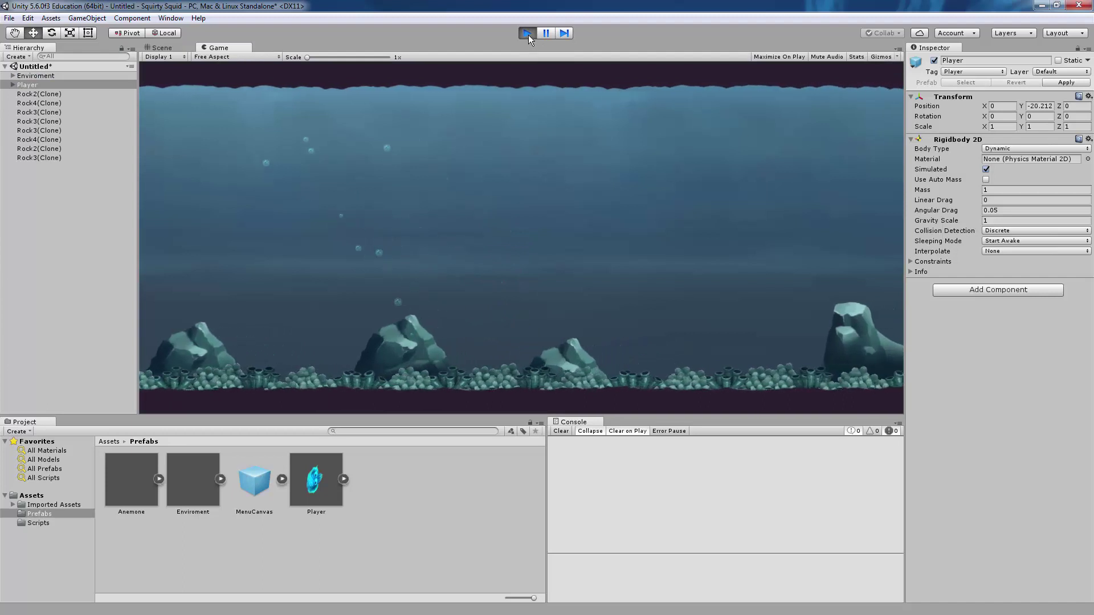
{"action": "left_click", "coordinate": [528, 33]}
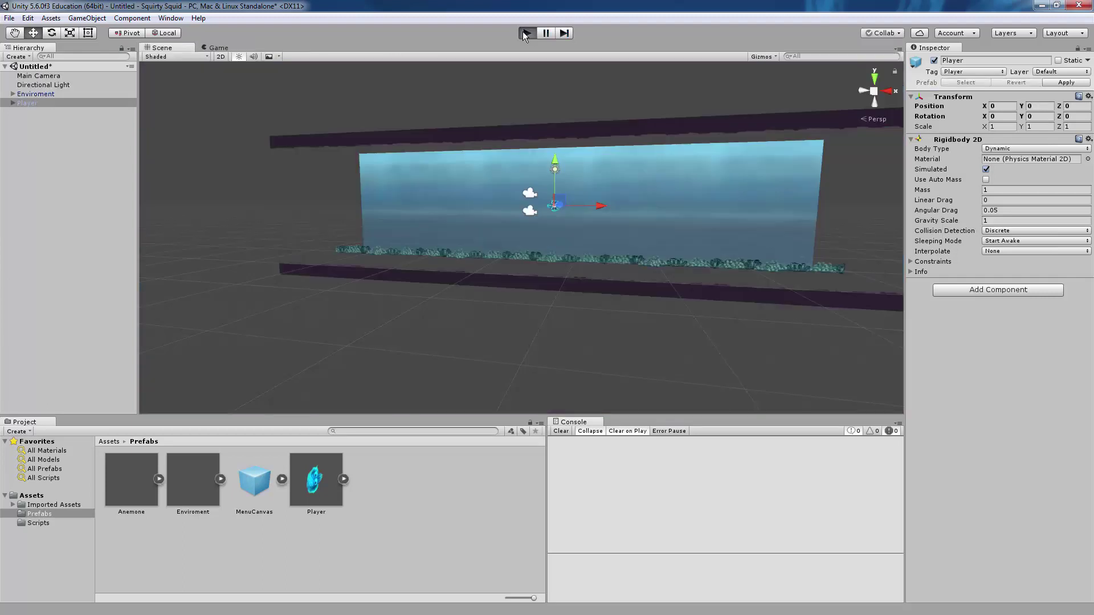
{"action": "key", "text": "ctrl+p"}
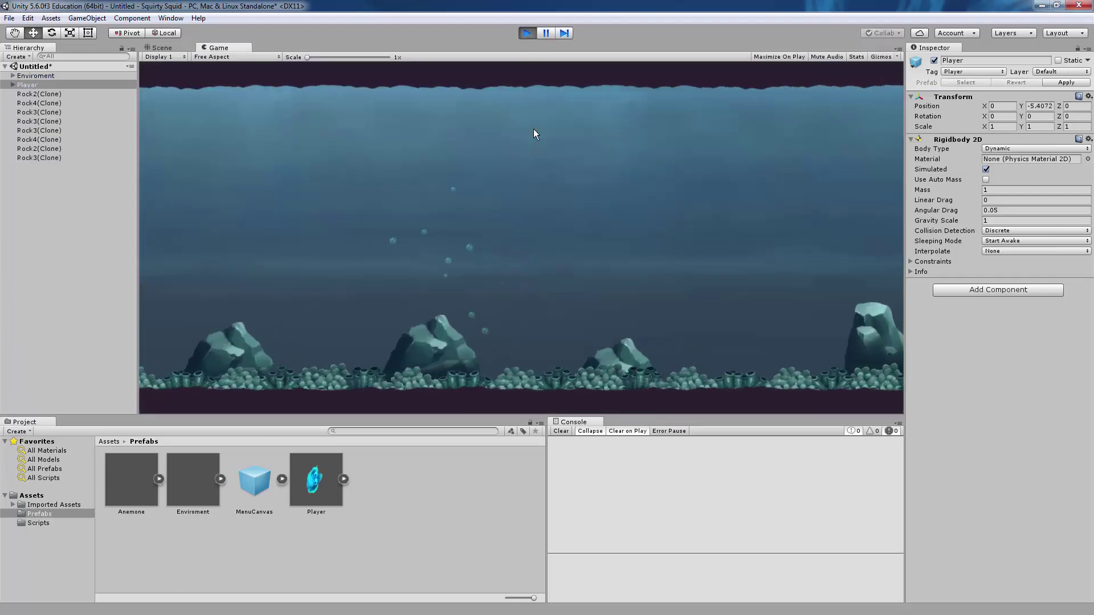
{"action": "left_click", "coordinate": [529, 33]}
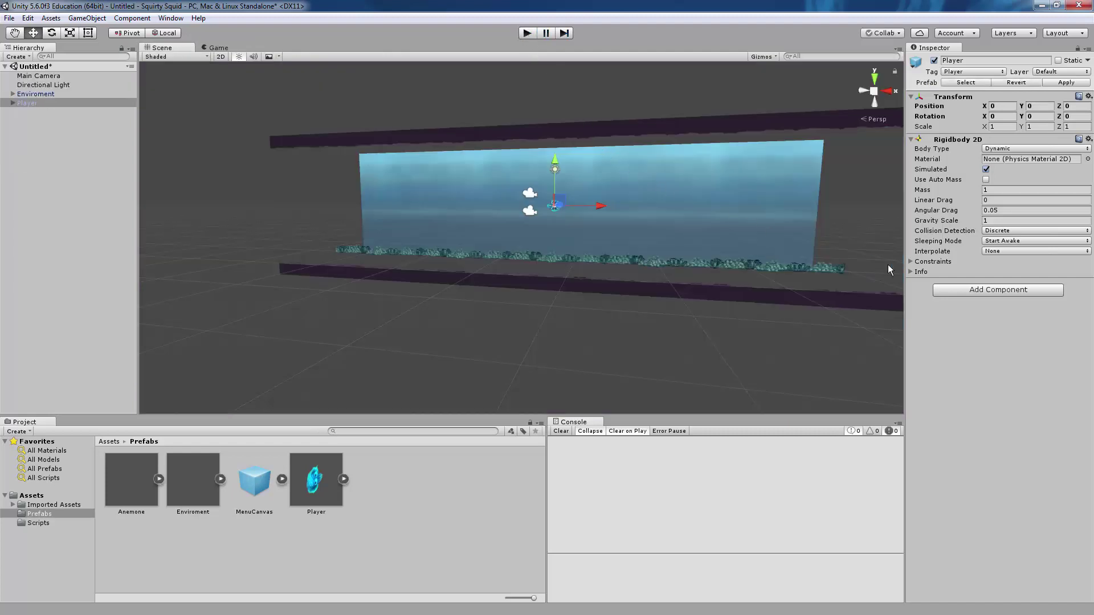
- Attach Player.cs from Assets > Scripts to the Player and apply it to the prefab
{"action": "left_click", "coordinate": [32, 496]}
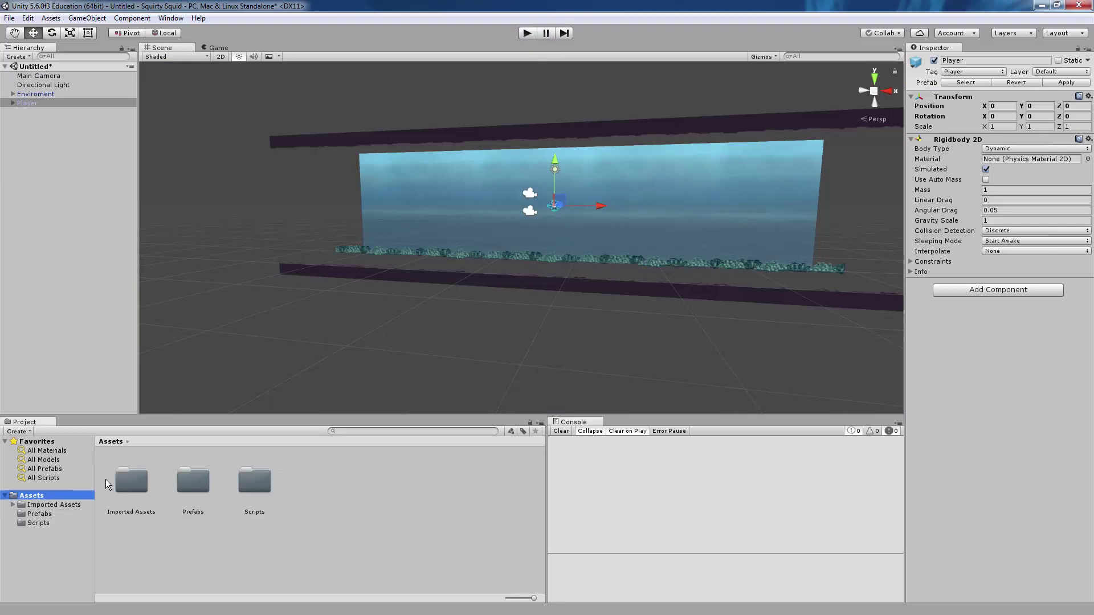
{"action": "double_click", "coordinate": [265, 481]}
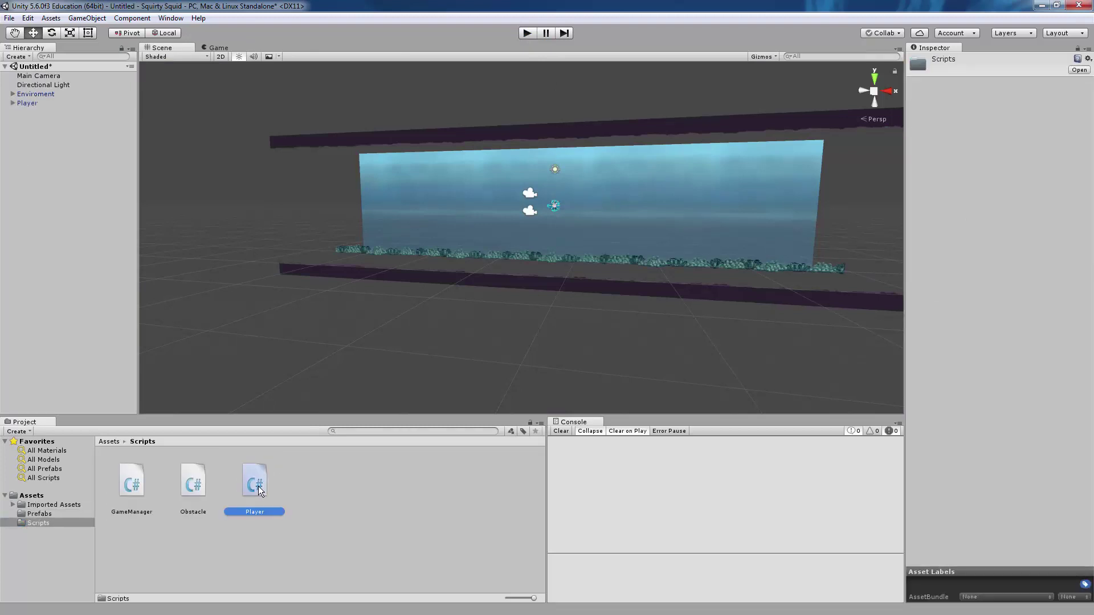
{"action": "left_click_drag", "start_coordinate": [258, 487], "coordinate": [36, 103]}
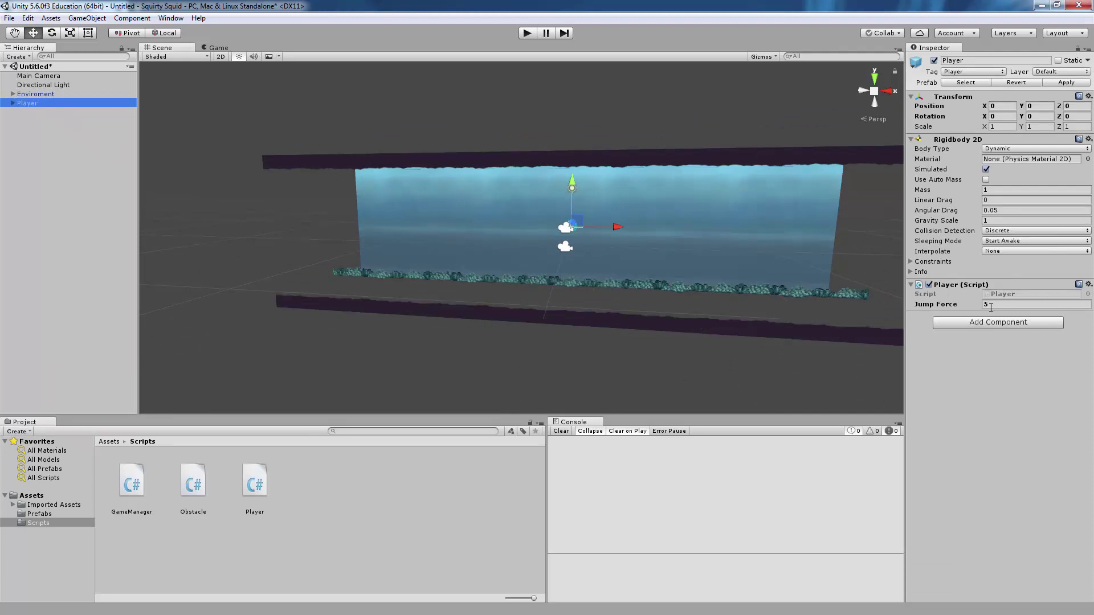
{"action": "left_click", "coordinate": [1061, 83]}
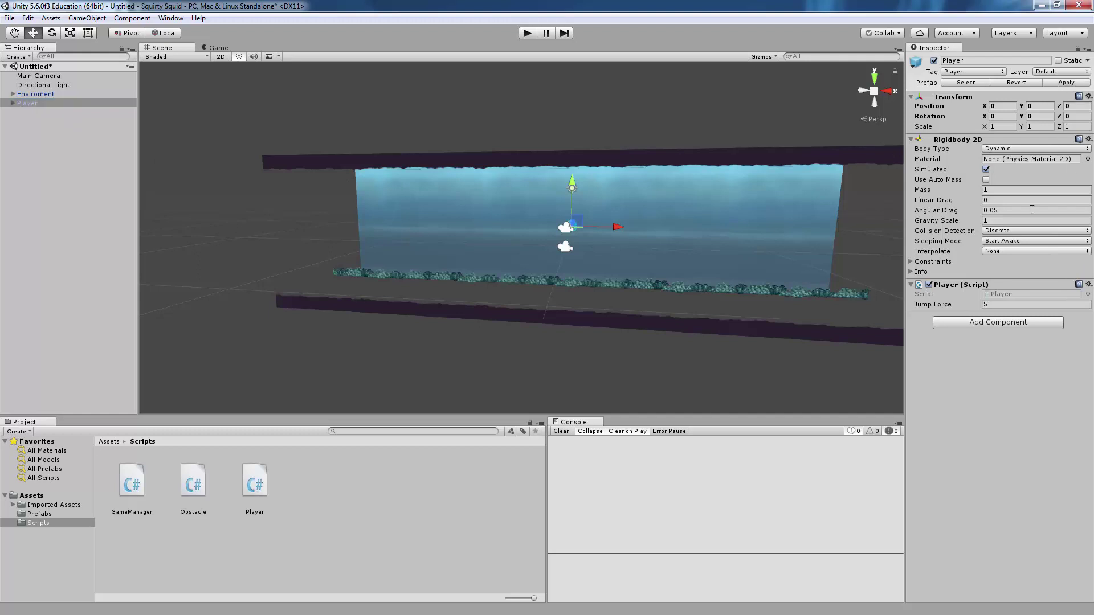
- Play-test, making the squid jump repeatedly and release ink, then stop
{"action": "left_click", "coordinate": [527, 33]}
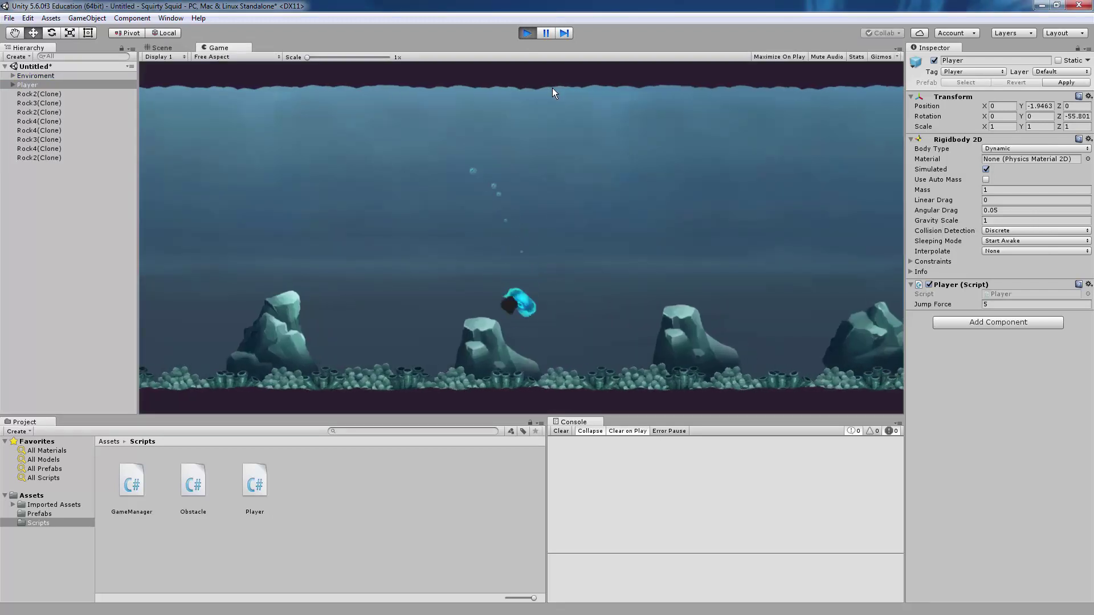
{"action": "left_click", "coordinate": [552, 88]}
{"action": "left_click", "coordinate": [553, 87]}
{"action": "left_click", "coordinate": [552, 87]}
{"action": "left_click", "coordinate": [552, 87]}
{"action": "left_click", "coordinate": [552, 87]}
{"action": "left_click", "coordinate": [552, 88]}
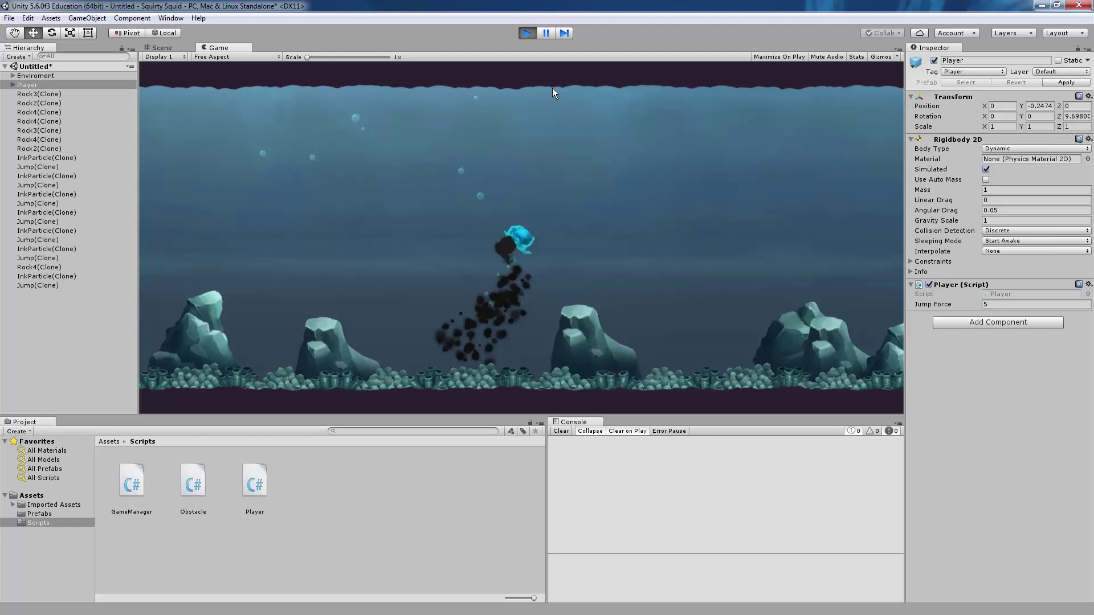
{"action": "left_click", "coordinate": [525, 33]}
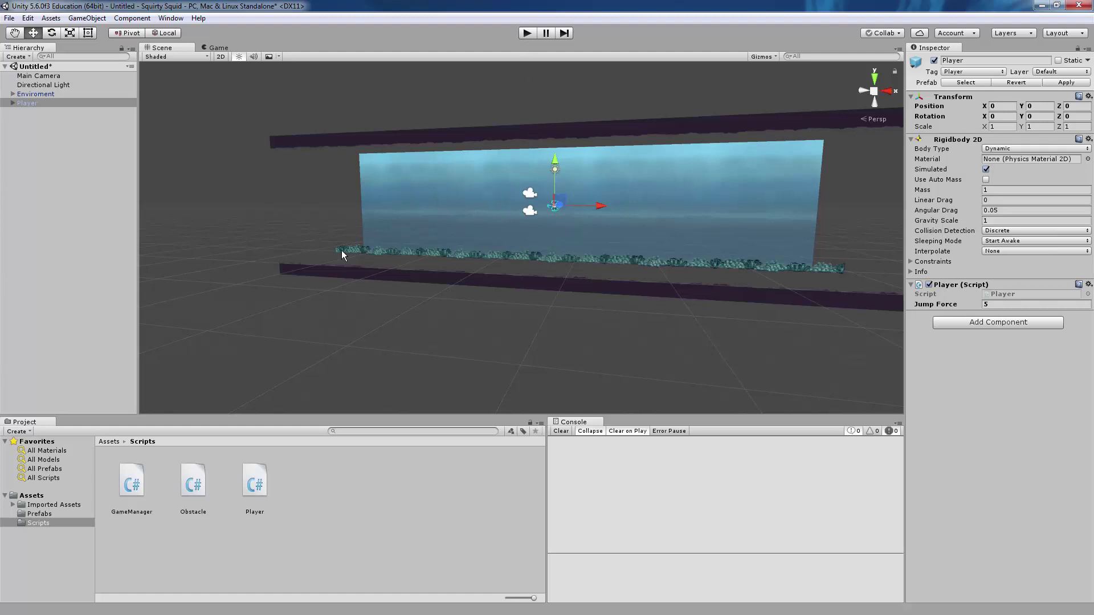
- Add a Circle Collider 2D to the Player prefab and set it as a trigger
{"action": "left_click", "coordinate": [39, 516]}
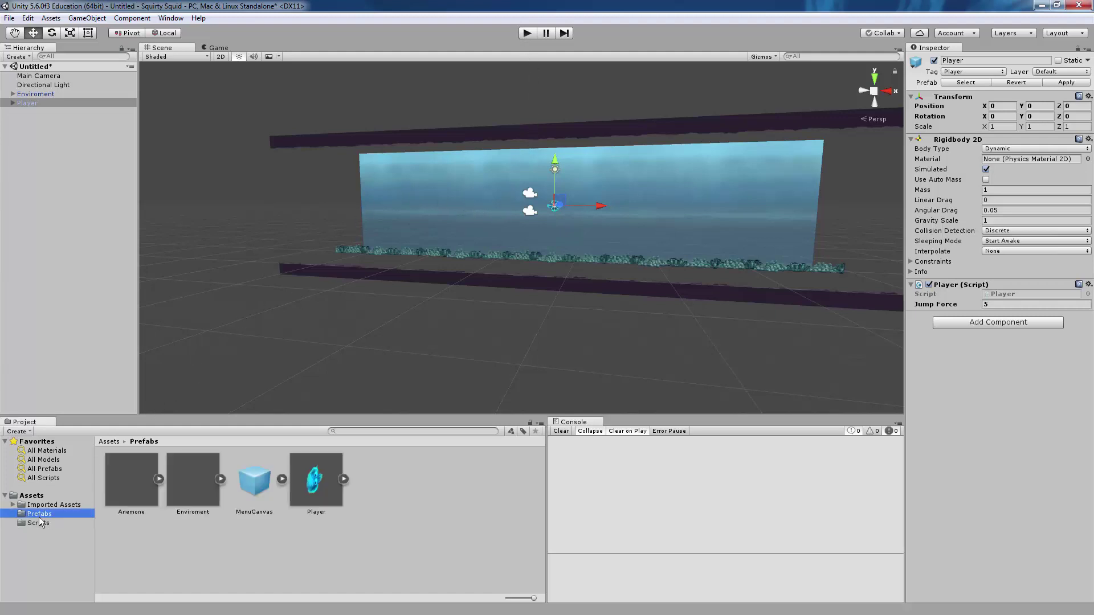
{"action": "left_click", "coordinate": [311, 478]}
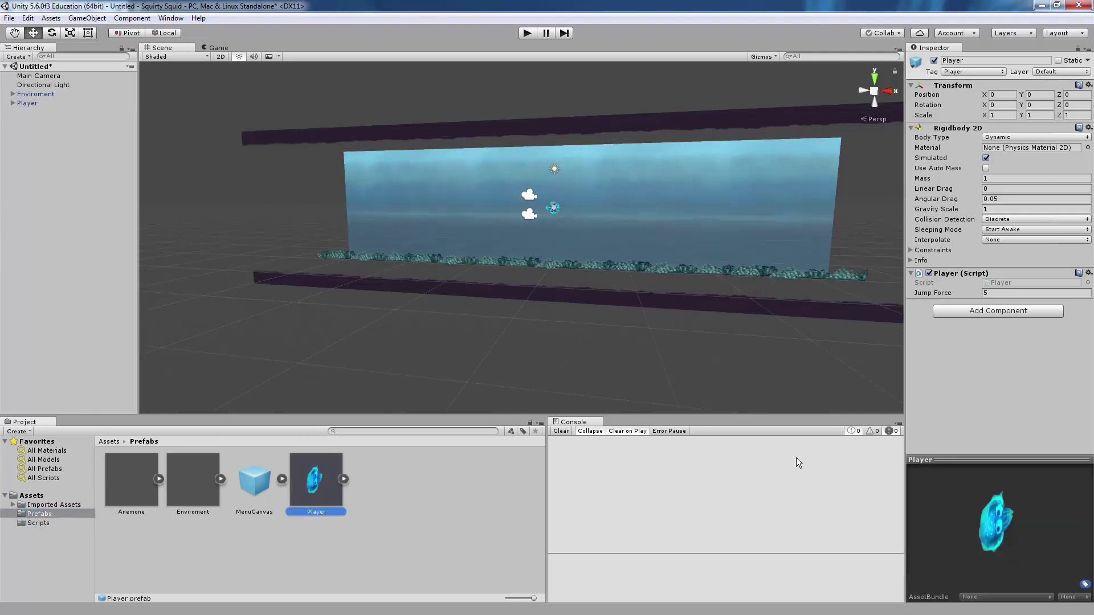
{"action": "left_click", "coordinate": [1011, 312]}
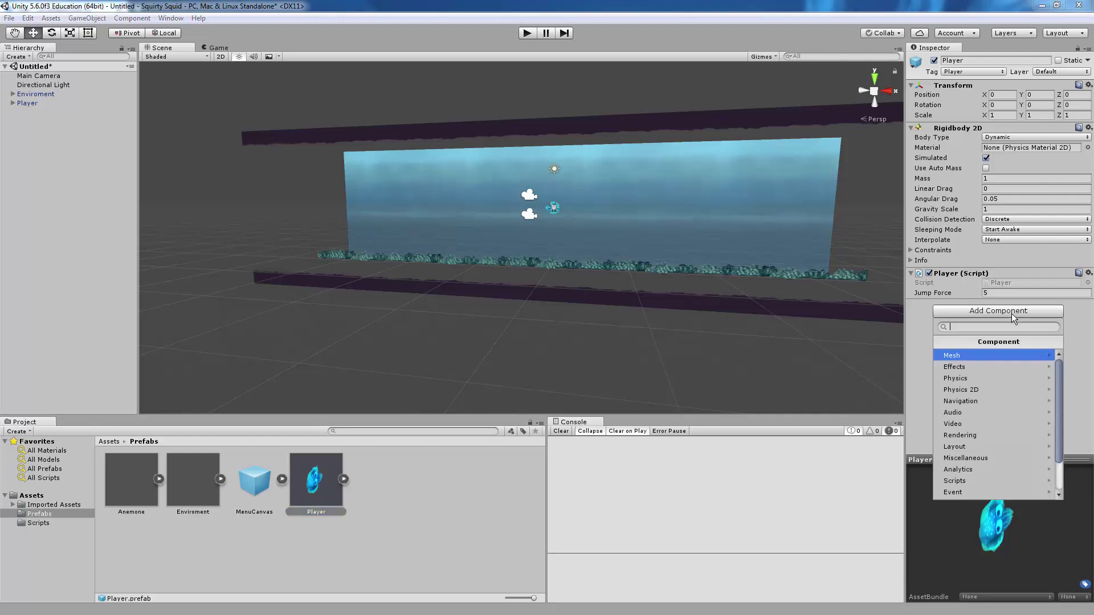
{"action": "left_click", "coordinate": [1007, 388]}
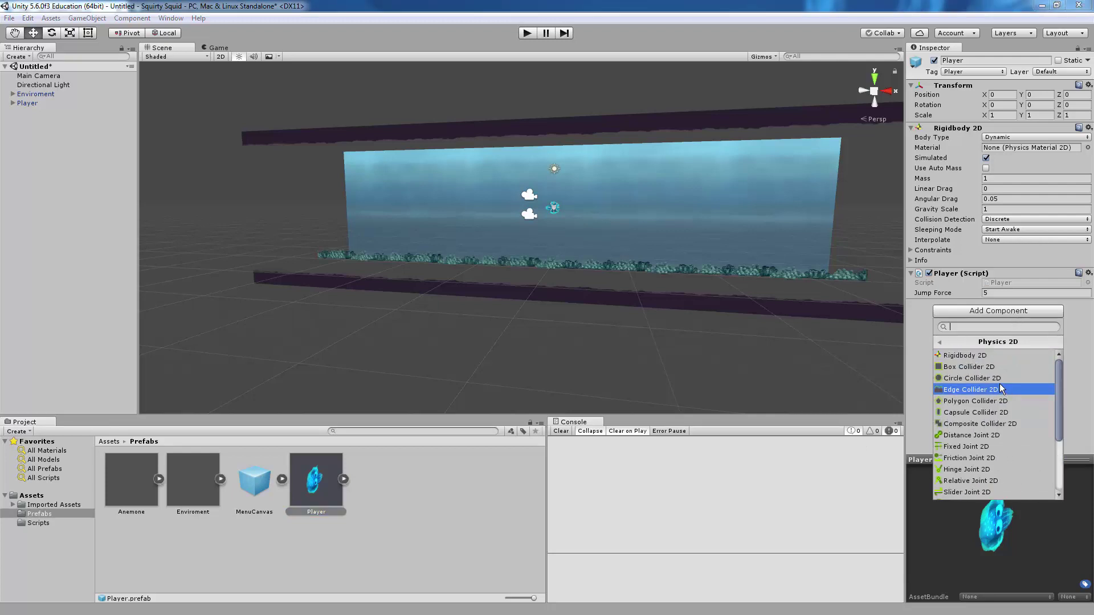
{"action": "left_click", "coordinate": [997, 378]}
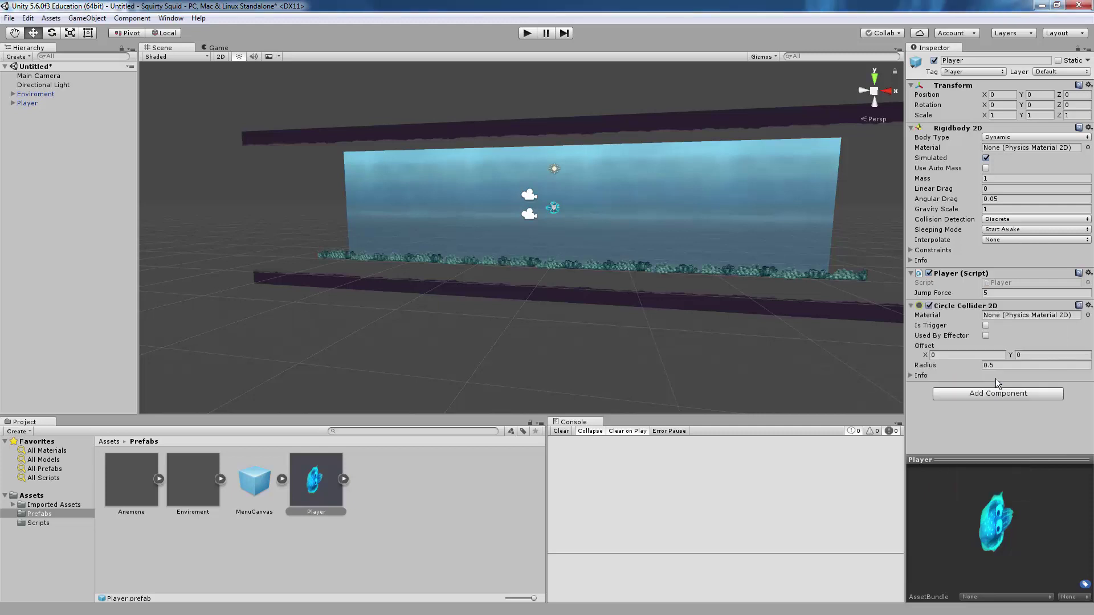
{"action": "left_click", "coordinate": [987, 325]}
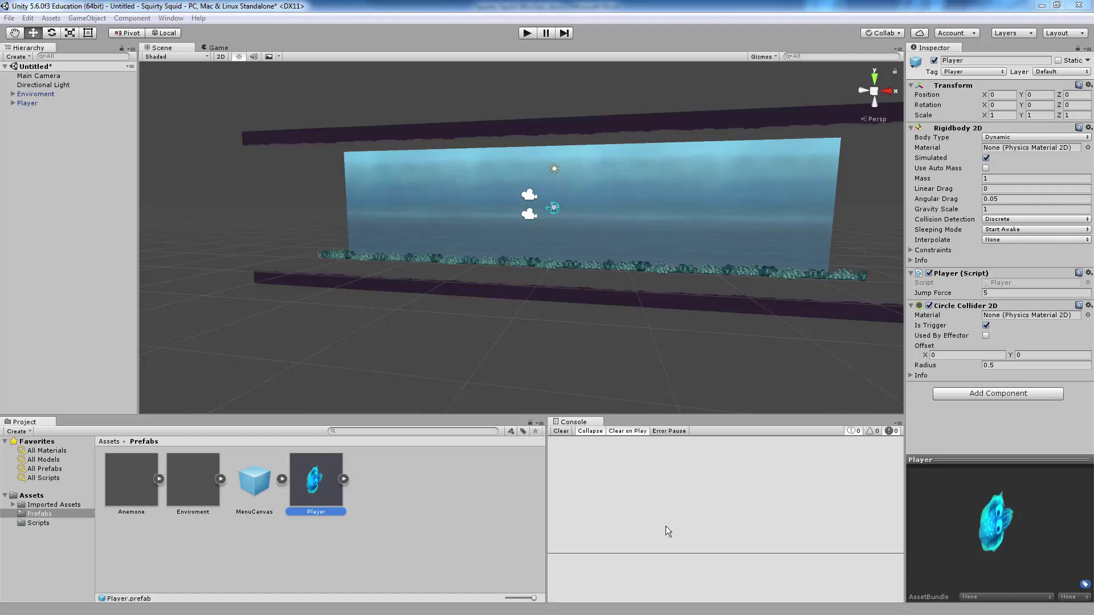
- Give Coral, BorderTop and BorderBottom trigger Box Collider 2D components
{"action": "left_click", "coordinate": [220, 480]}
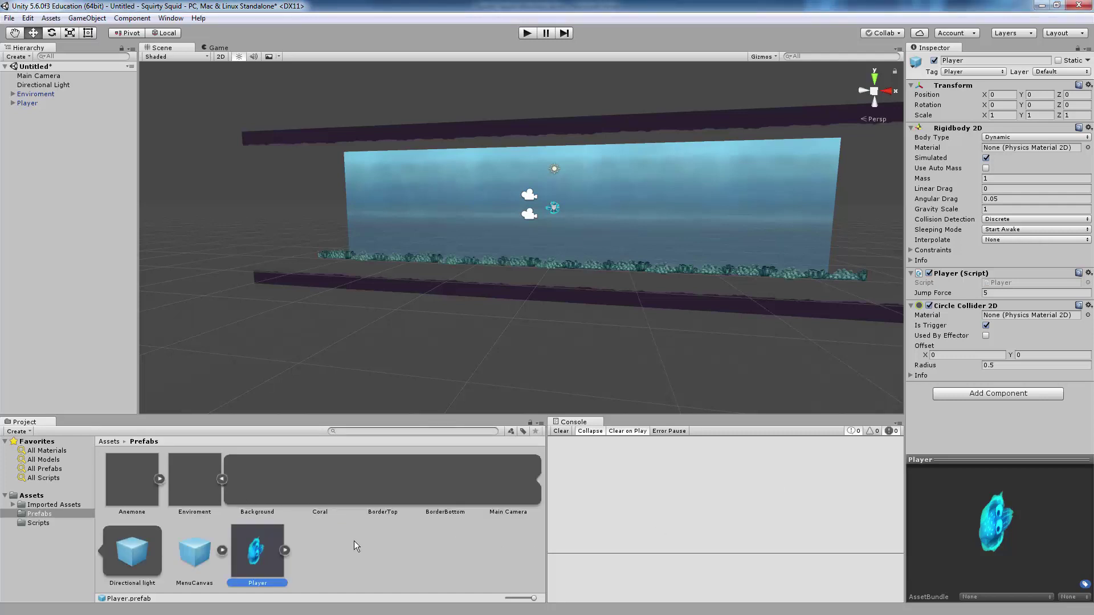
{"action": "left_click", "coordinate": [320, 490]}
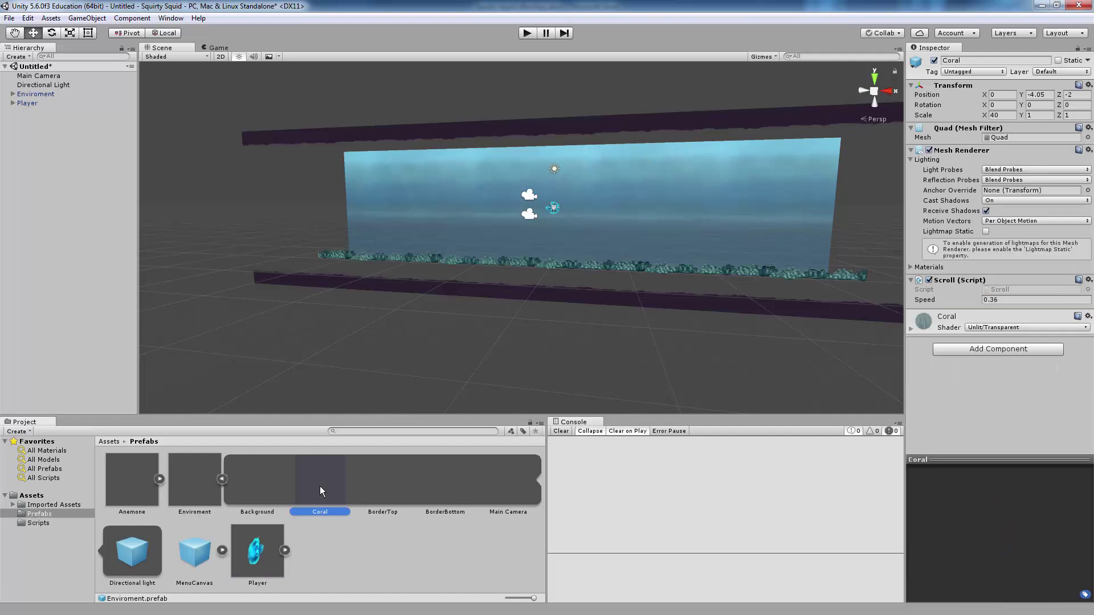
{"action": "left_click", "coordinate": [368, 479], "text": "ctrl"}
{"action": "left_click", "coordinate": [425, 473], "text": "ctrl"}
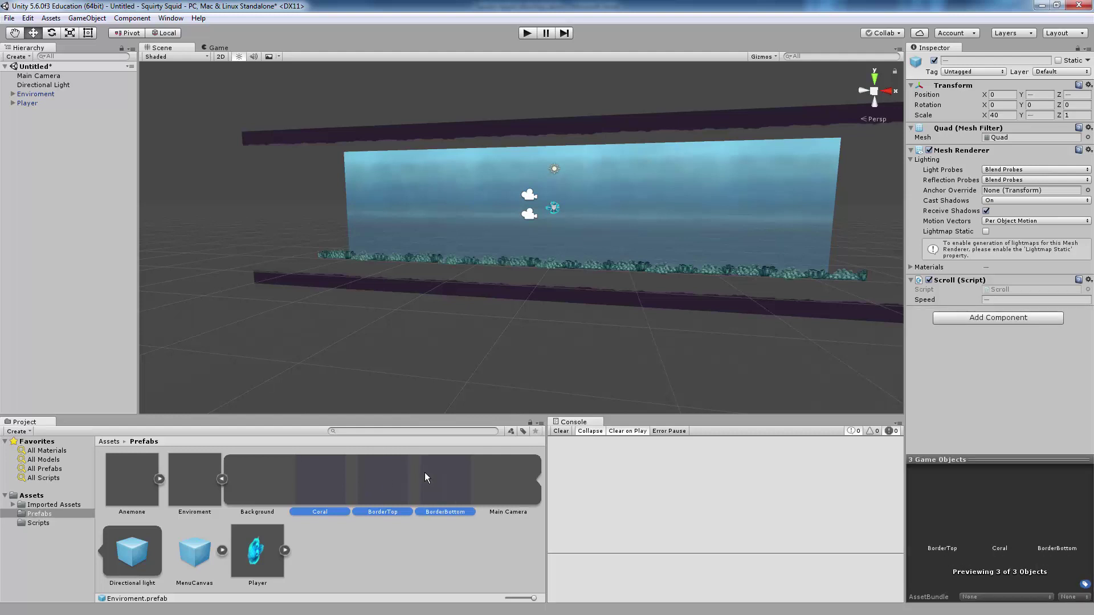
{"action": "left_click", "coordinate": [942, 320]}
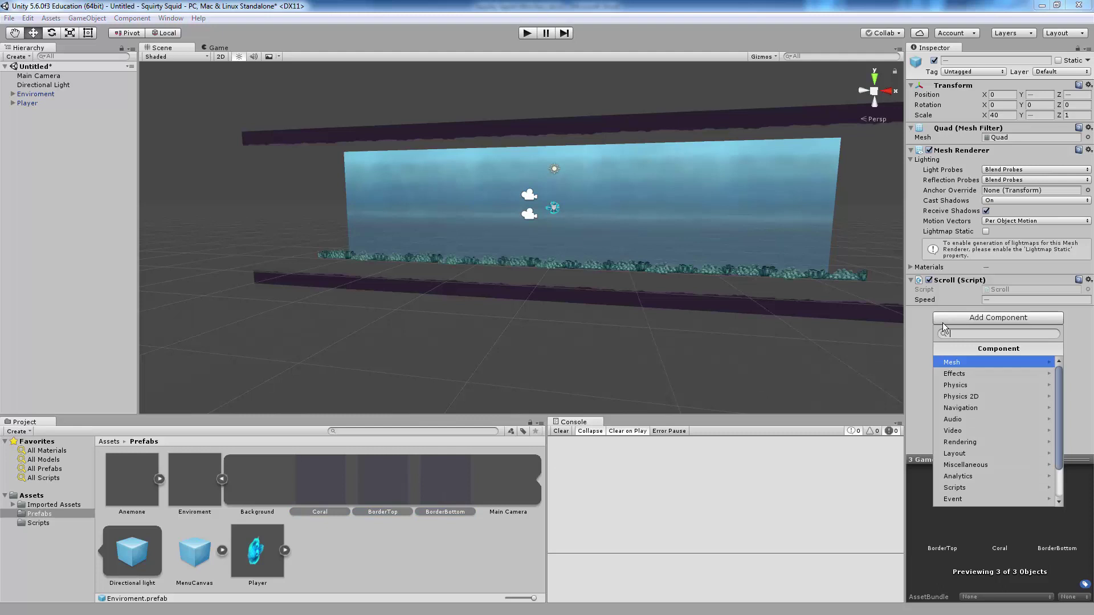
{"action": "left_click", "coordinate": [968, 397]}
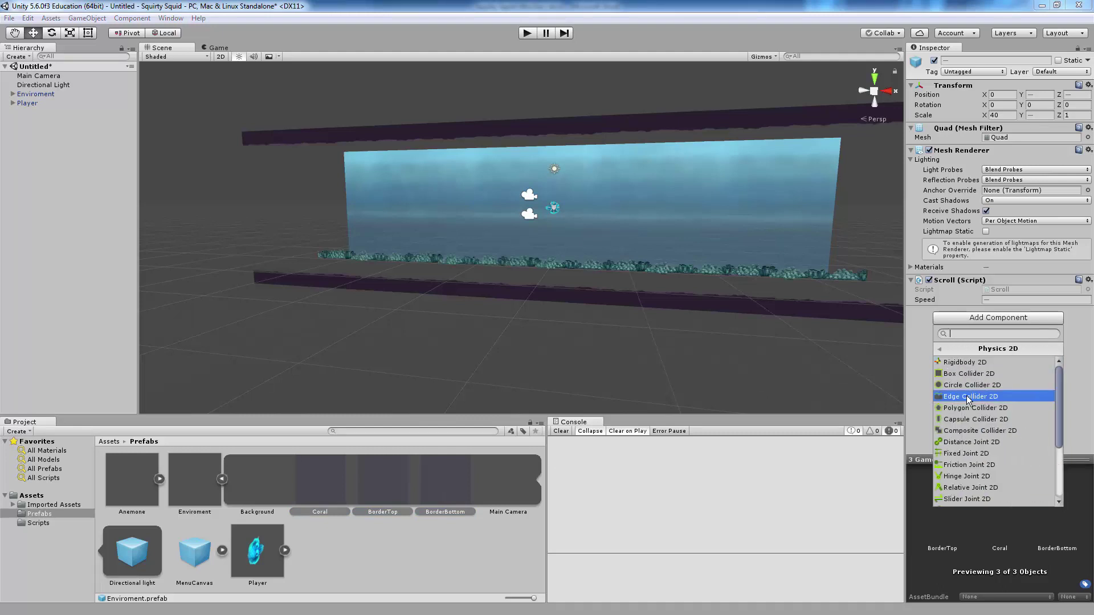
{"action": "left_click", "coordinate": [972, 377]}
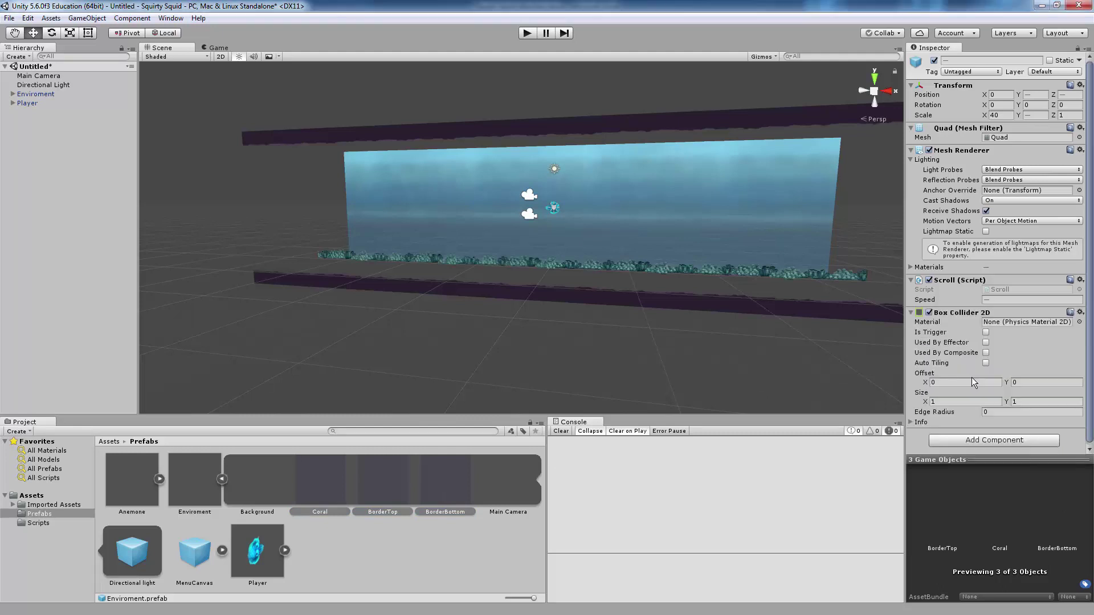
{"action": "left_click", "coordinate": [986, 333]}
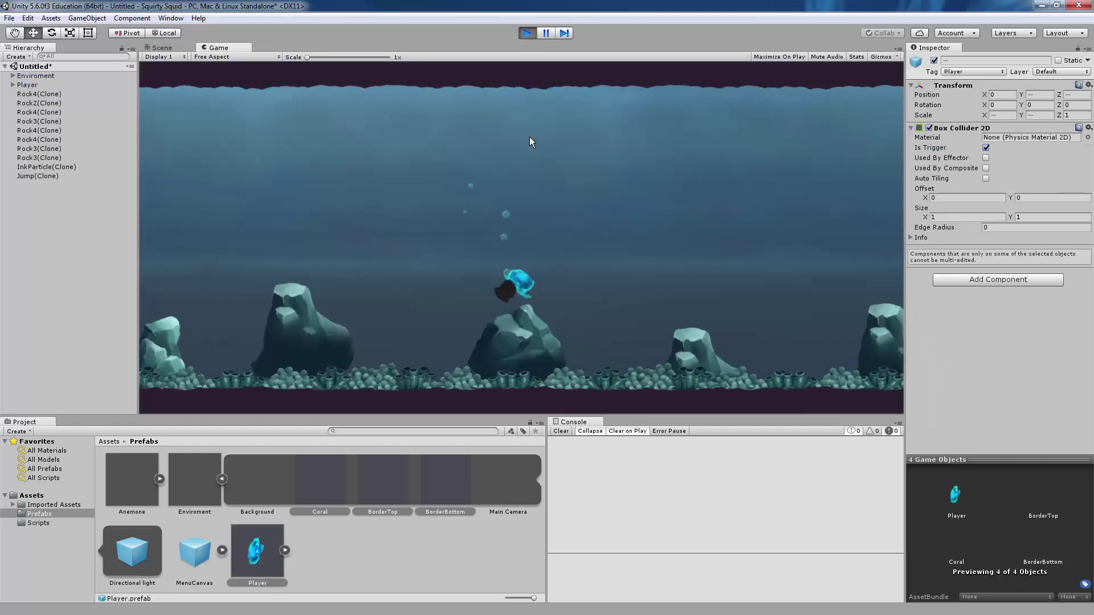
- Play-test with several jumps to see the squid crash into the borders, then stop
{"action": "left_click", "coordinate": [529, 137]}
{"action": "left_click", "coordinate": [529, 137]}
{"action": "left_click", "coordinate": [530, 137]}
{"action": "left_click", "coordinate": [529, 137]}
{"action": "left_click", "coordinate": [529, 138]}
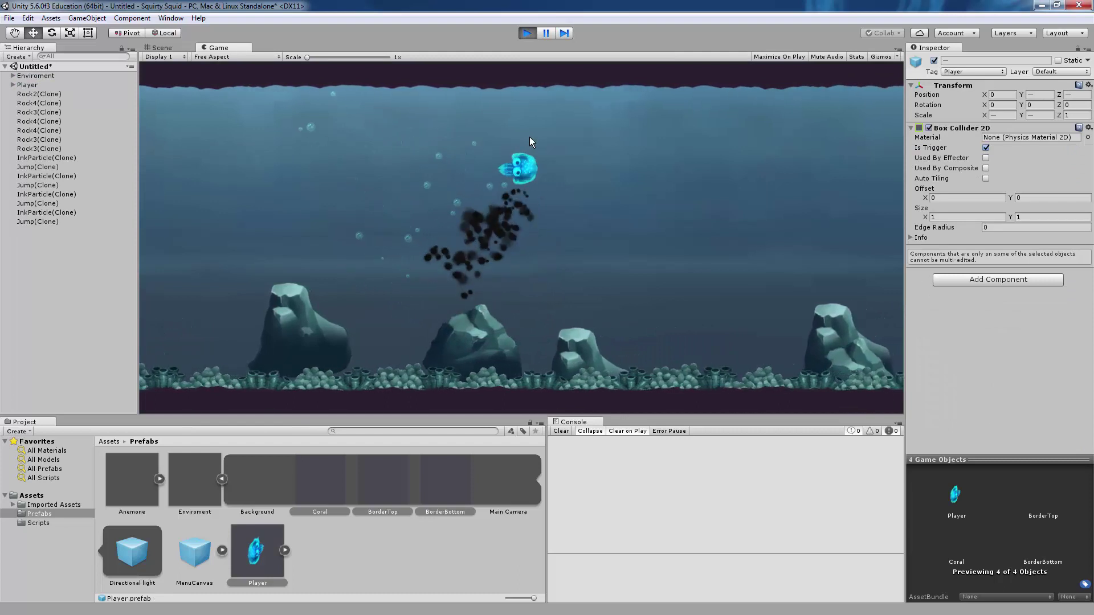
{"action": "left_click", "coordinate": [529, 138]}
{"action": "left_click", "coordinate": [529, 137]}
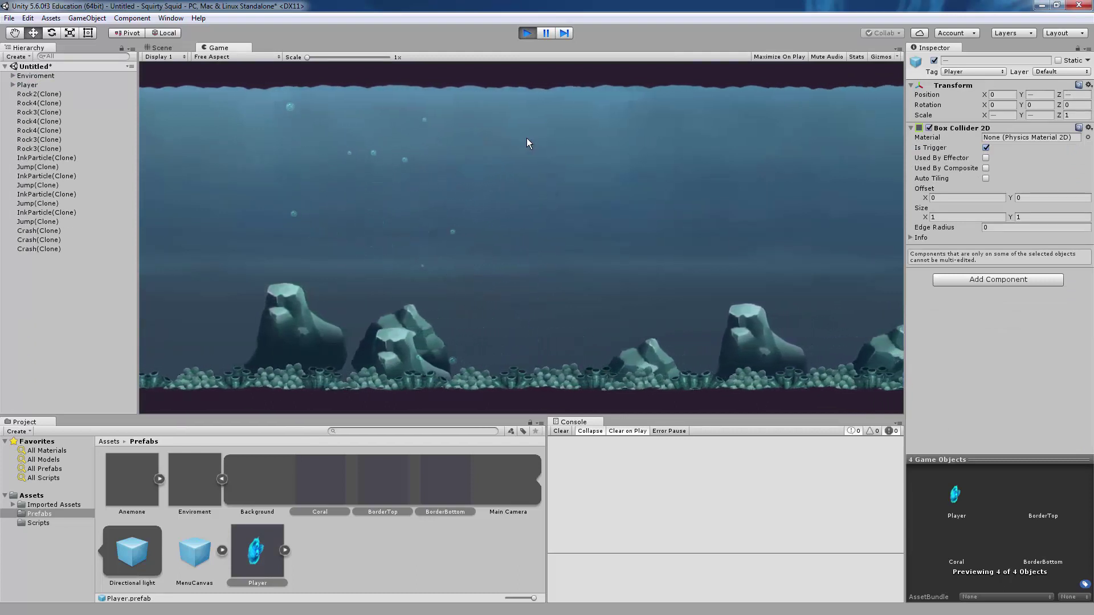
{"action": "left_click", "coordinate": [527, 33]}
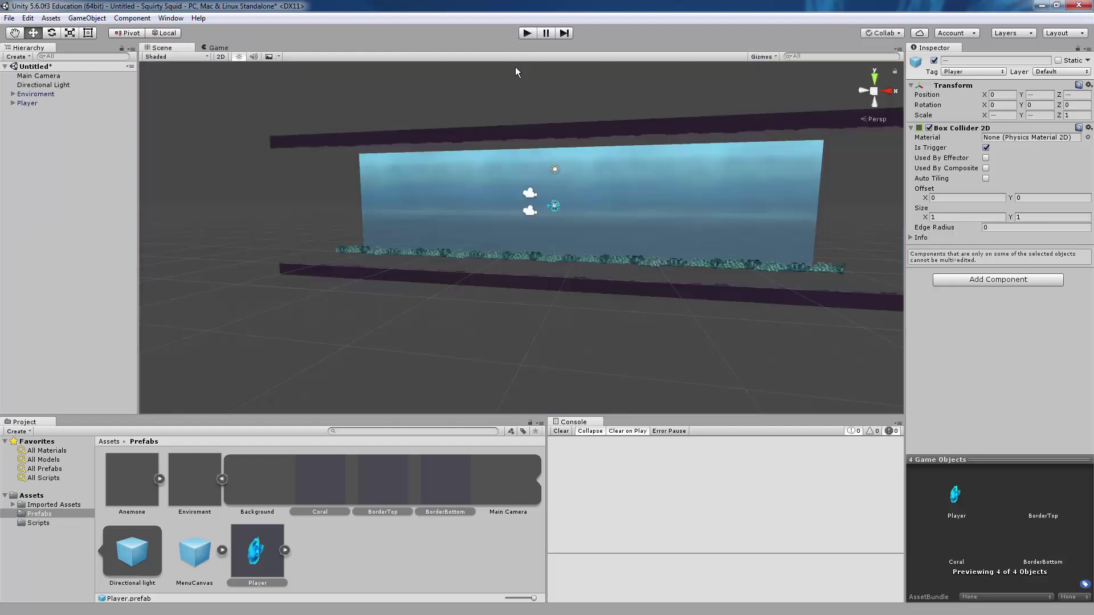
- Create an empty object in the Hierarchy and rename it GameManager
{"action": "left_click", "coordinate": [16, 57]}
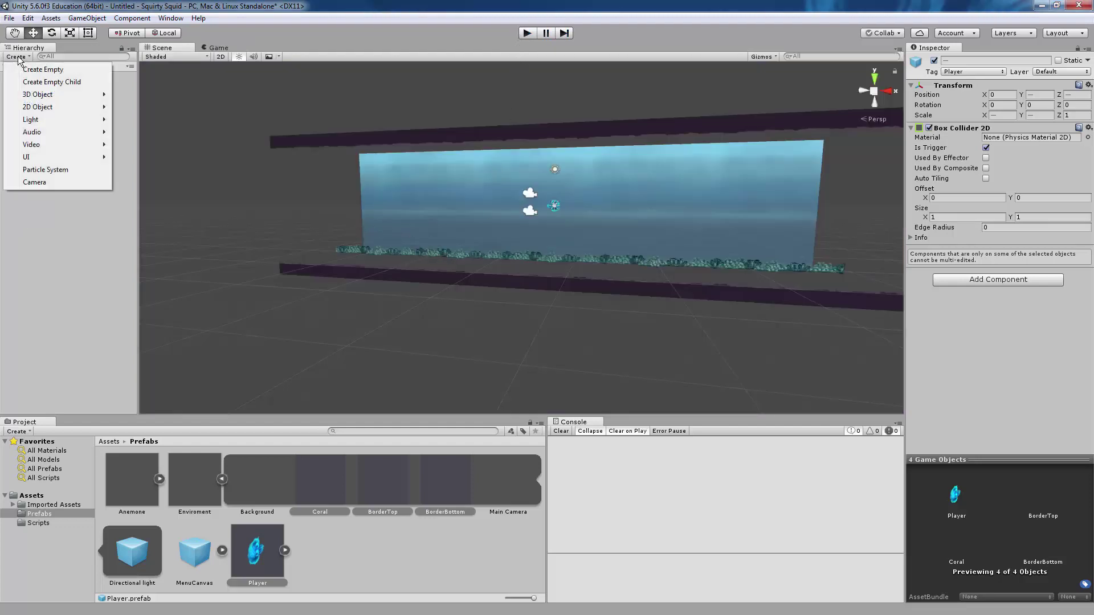
{"action": "left_click", "coordinate": [32, 70]}
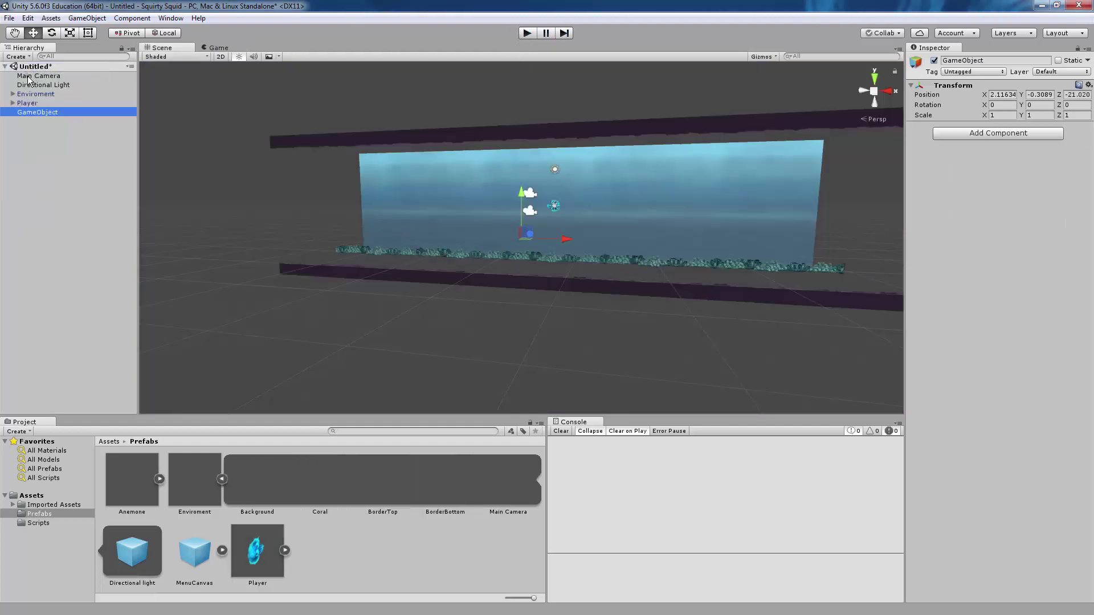
{"action": "right_click", "coordinate": [25, 116]}
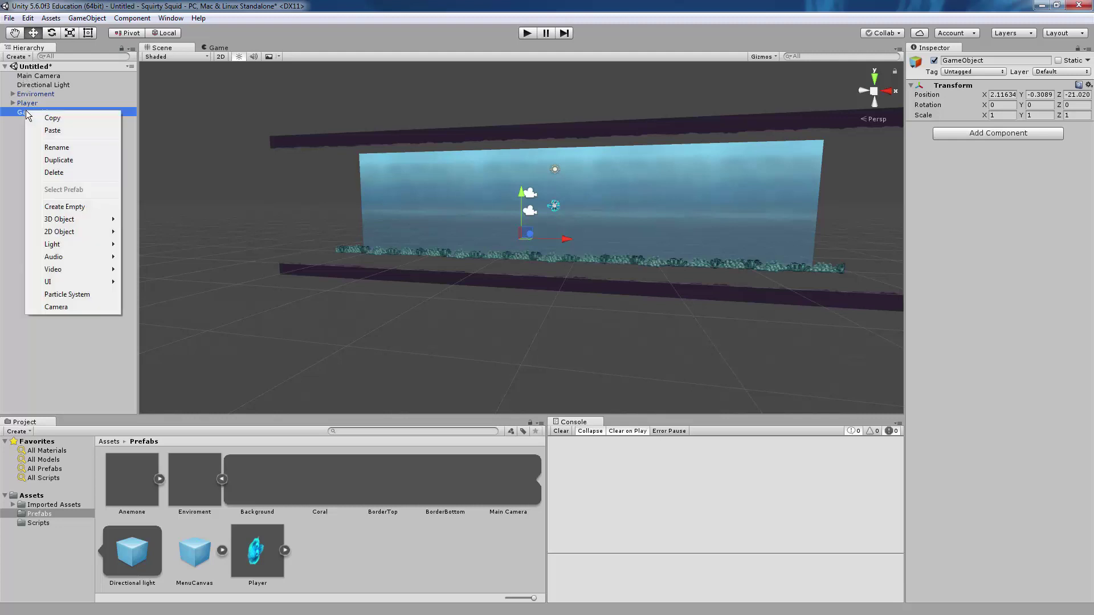
{"action": "left_click", "coordinate": [63, 149]}
{"action": "type", "text": "Game"}
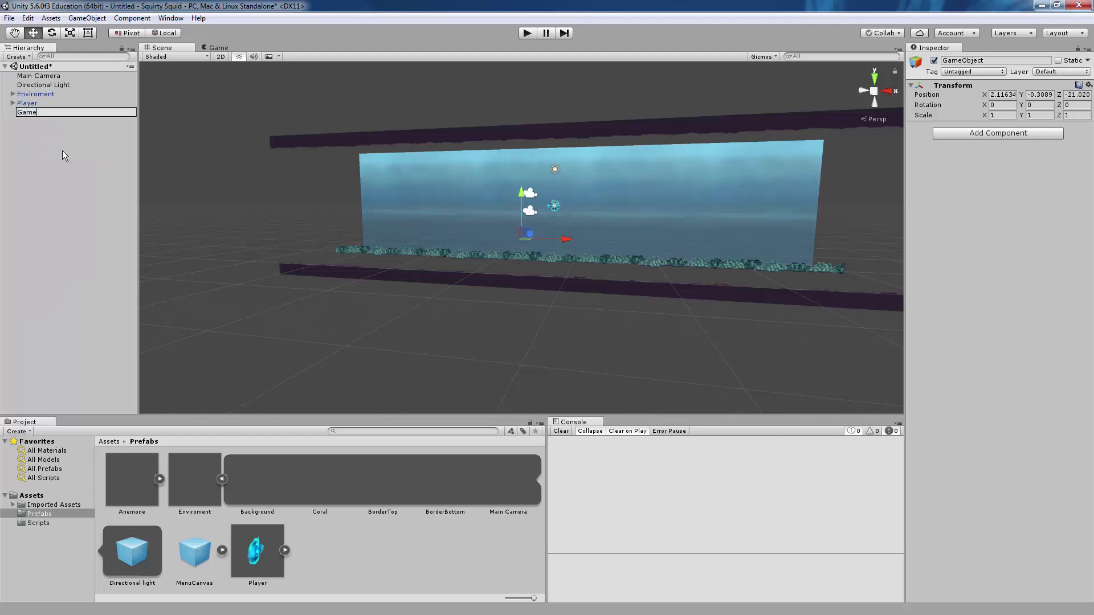
{"action": "type", "text": "Manager"}
{"action": "key", "text": "Return"}
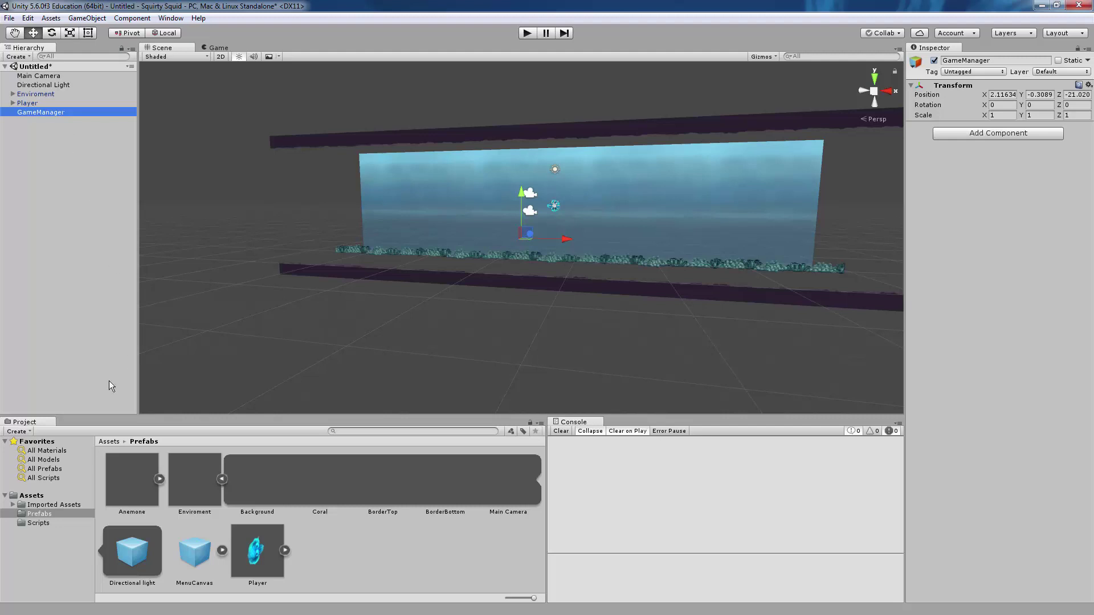
- Attach the GameManager script from Scripts to the GameManager object
{"action": "left_click", "coordinate": [33, 522]}
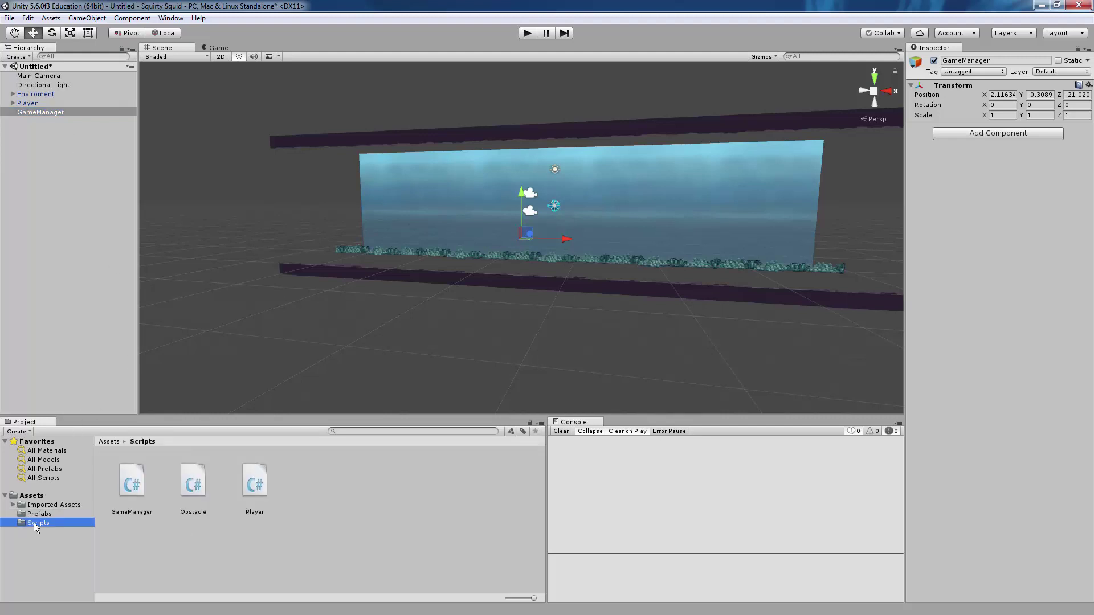
{"action": "left_click", "coordinate": [137, 482]}
{"action": "left_click_drag", "start_coordinate": [137, 482], "coordinate": [45, 113]}
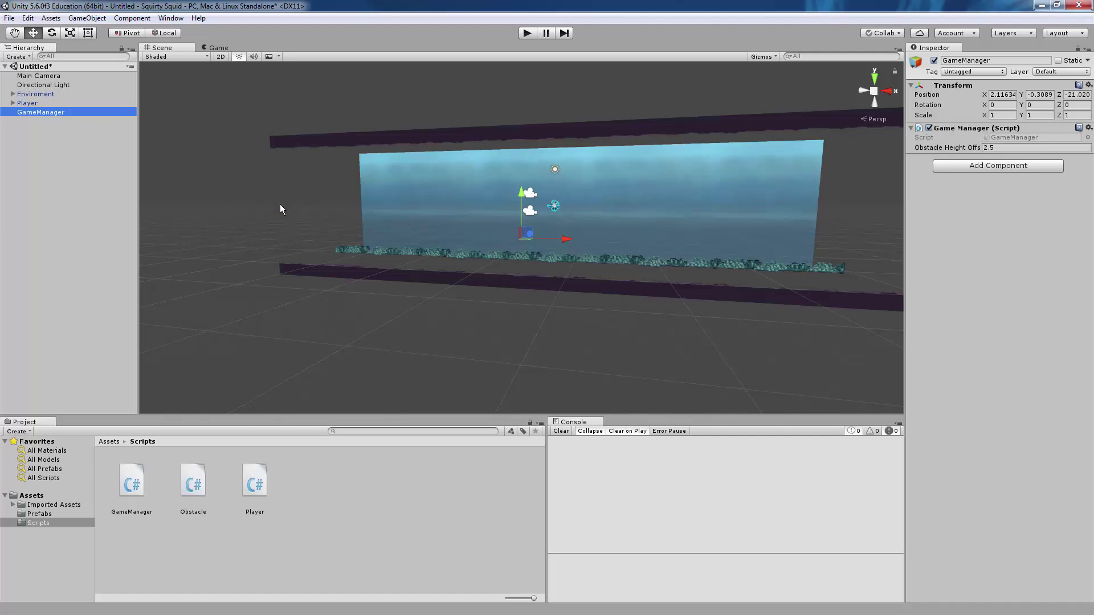
- Drag the Obstacle script onto the Anemone prefab's Inspector, giving it Score 10
{"action": "left_click", "coordinate": [38, 514]}
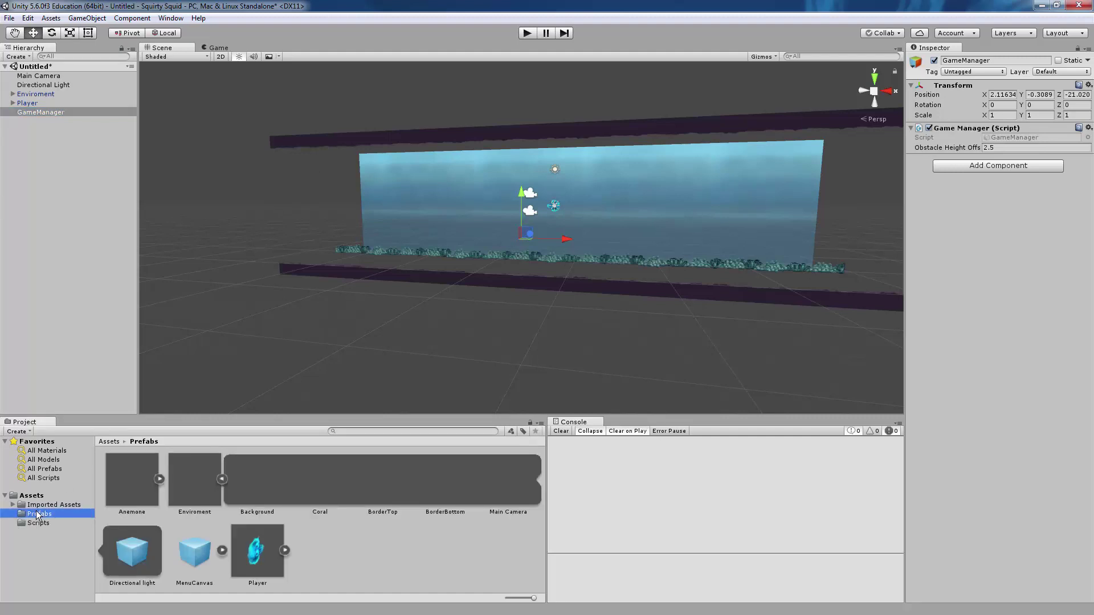
{"action": "left_click", "coordinate": [130, 493]}
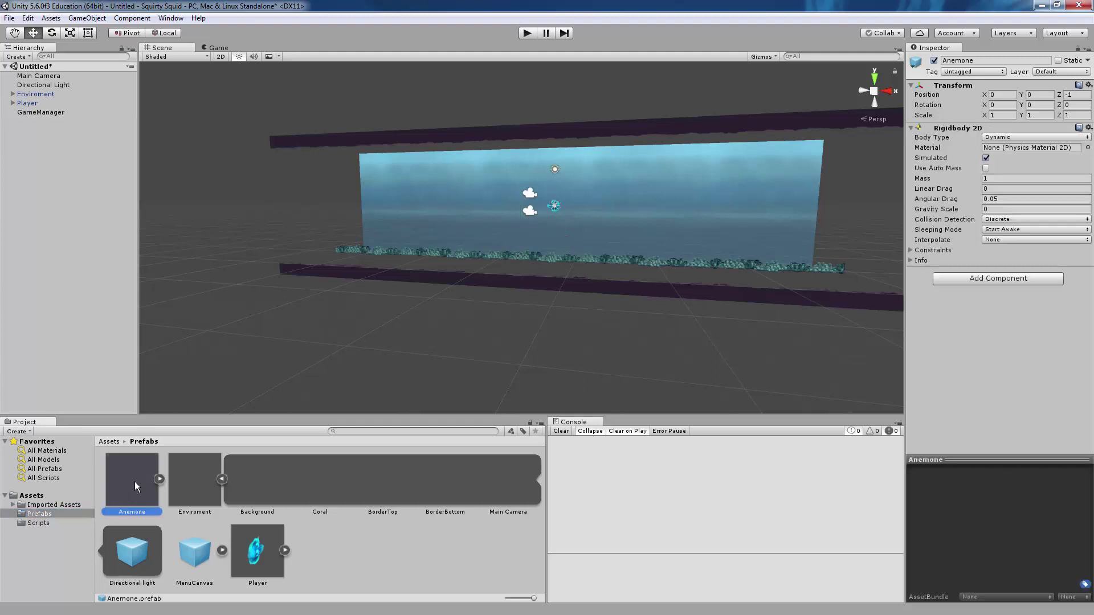
{"action": "left_click", "coordinate": [42, 525]}
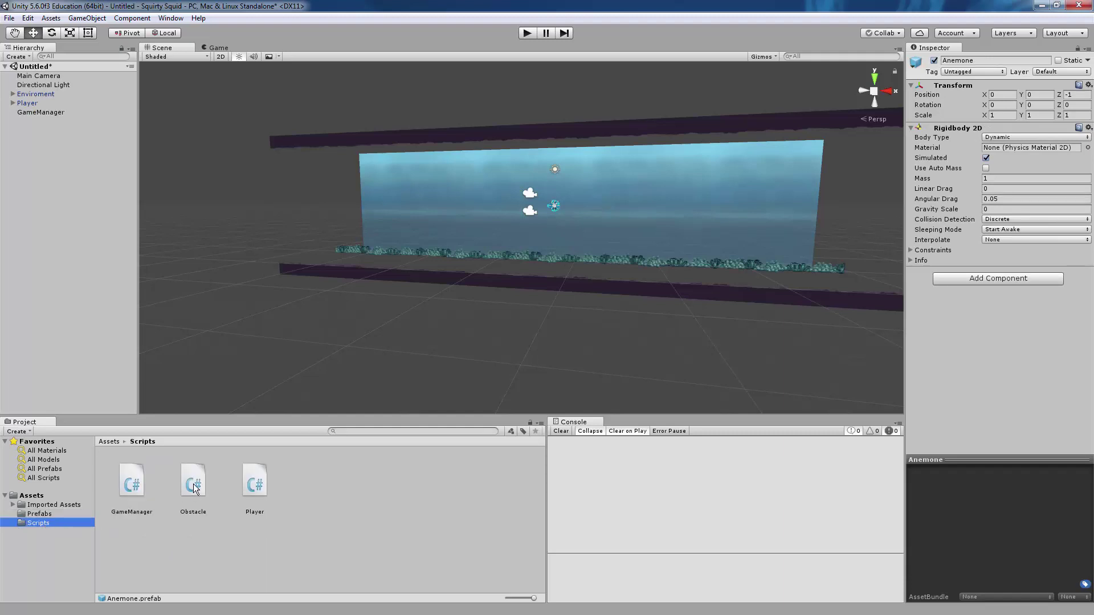
{"action": "left_click_drag", "start_coordinate": [194, 488], "coordinate": [982, 355]}
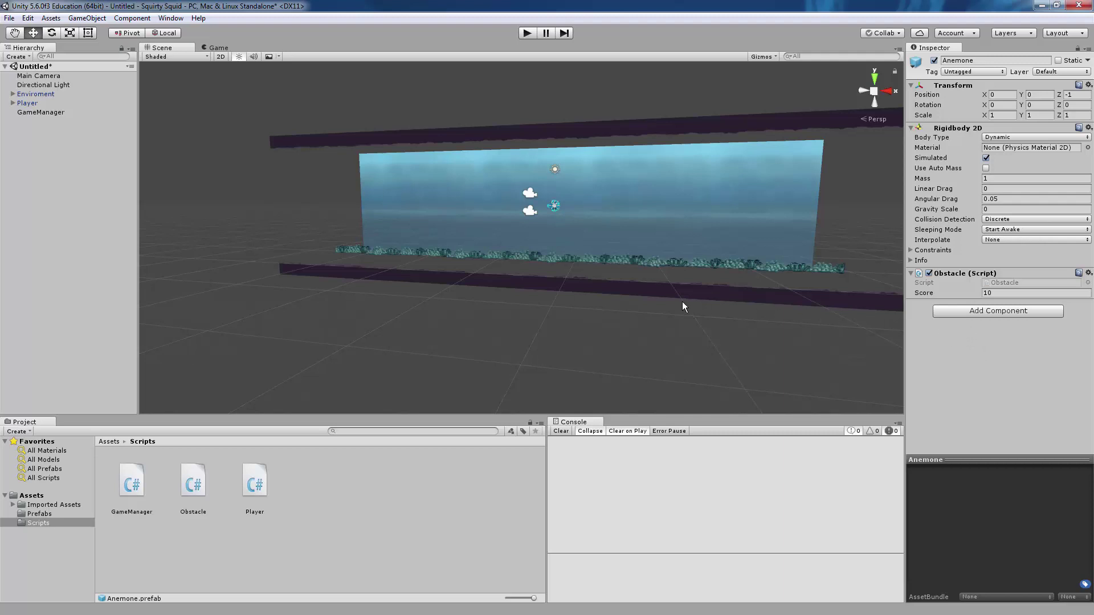
- Select AnemoneBottom and AnemoneTop together and open Add Component > Physics 2D
{"action": "left_click", "coordinate": [57, 513]}
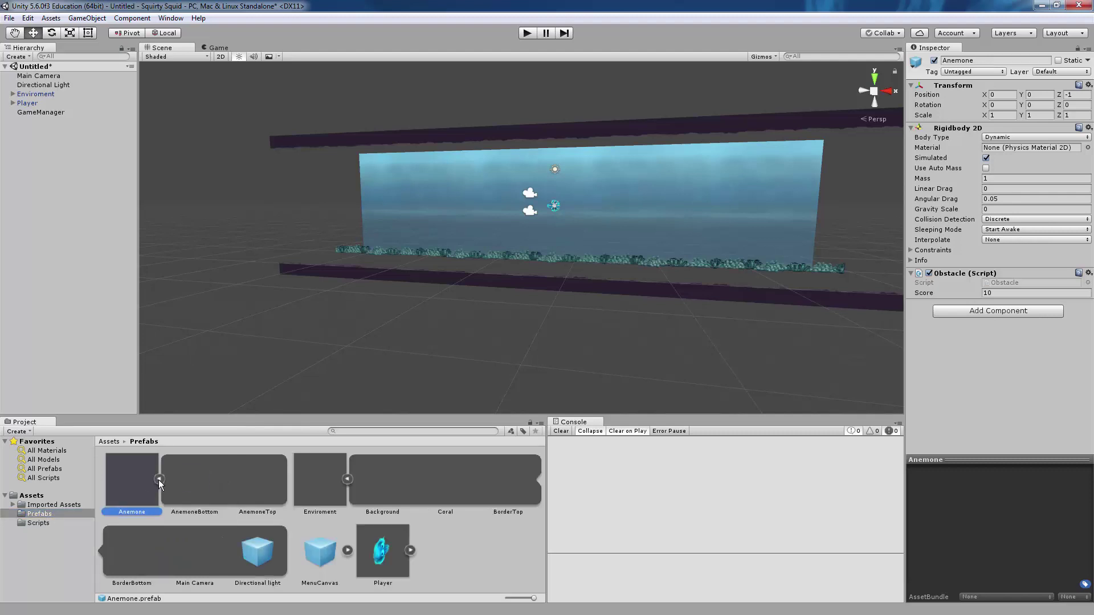
{"action": "left_click", "coordinate": [191, 478]}
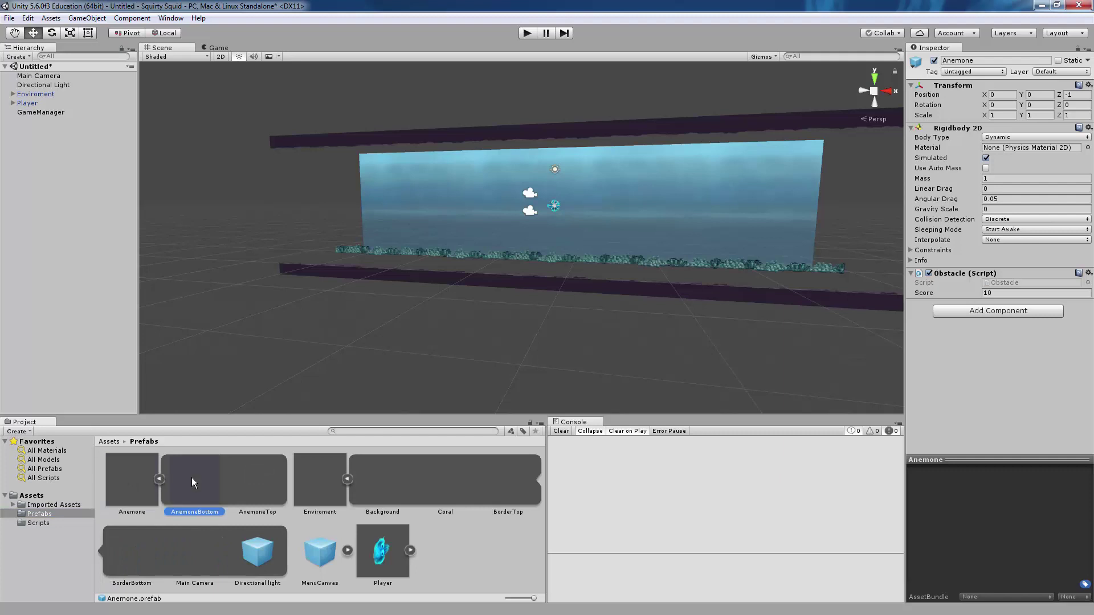
{"action": "left_click", "coordinate": [257, 477], "text": "ctrl"}
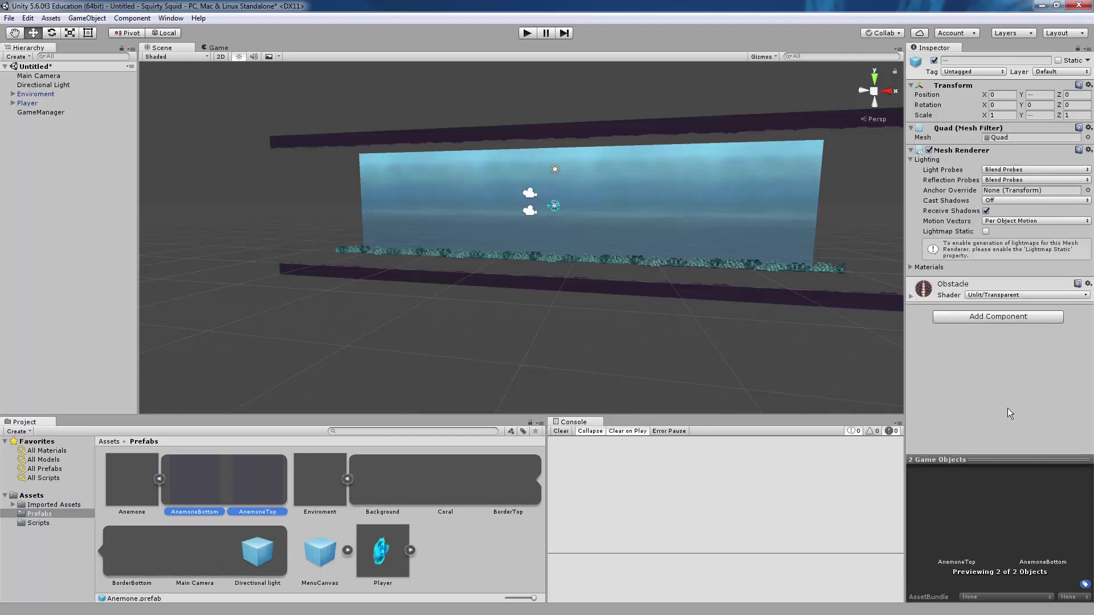
{"action": "left_click", "coordinate": [1030, 320]}
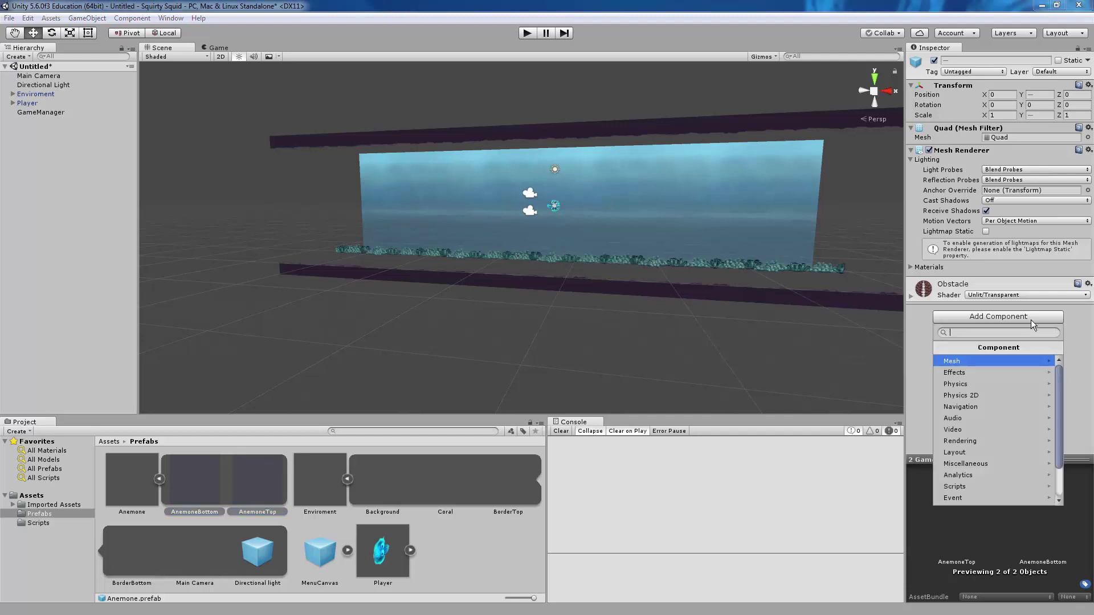
{"action": "left_click", "coordinate": [1010, 396]}
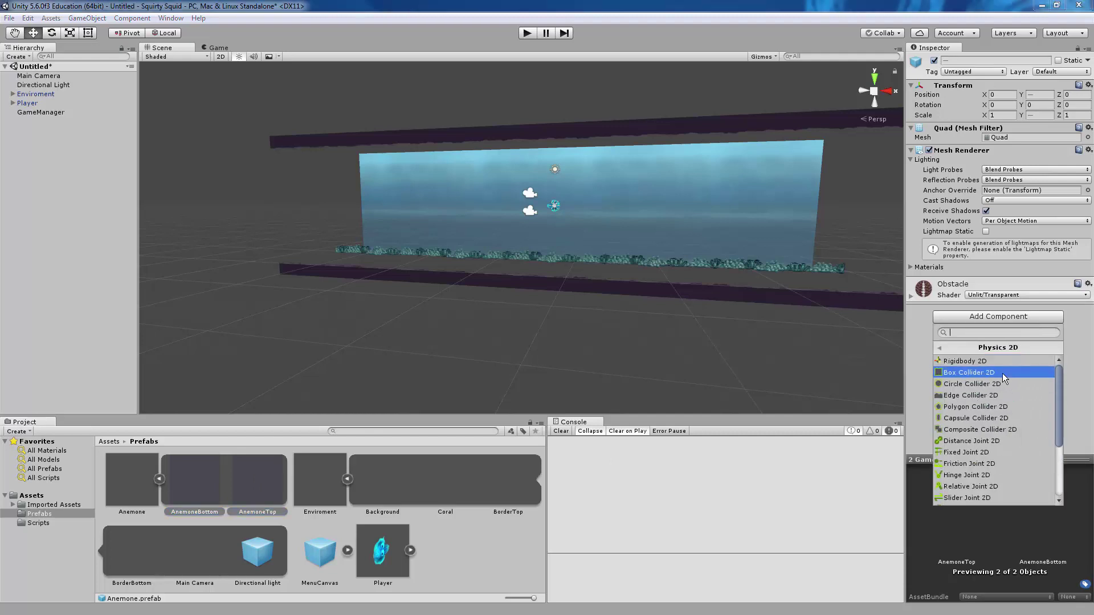
- Add Box Collider 2Ds to AnemoneTop and AnemoneBottom, then play-test until the squid crashes
{"action": "left_click", "coordinate": [1003, 374]}
{"action": "left_click", "coordinate": [526, 34]}
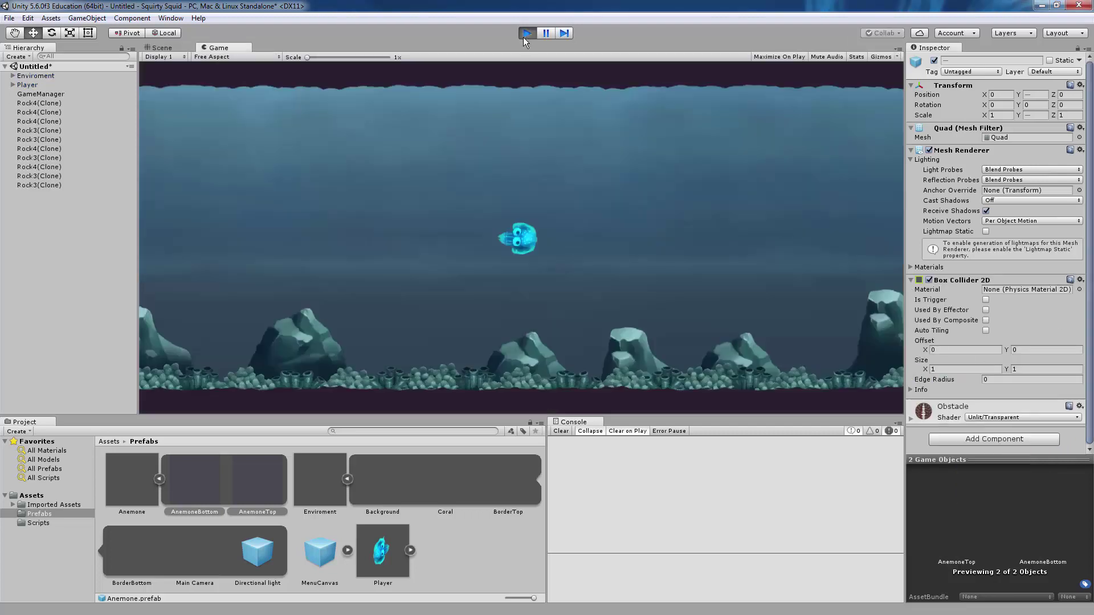
{"action": "left_click", "coordinate": [549, 163]}
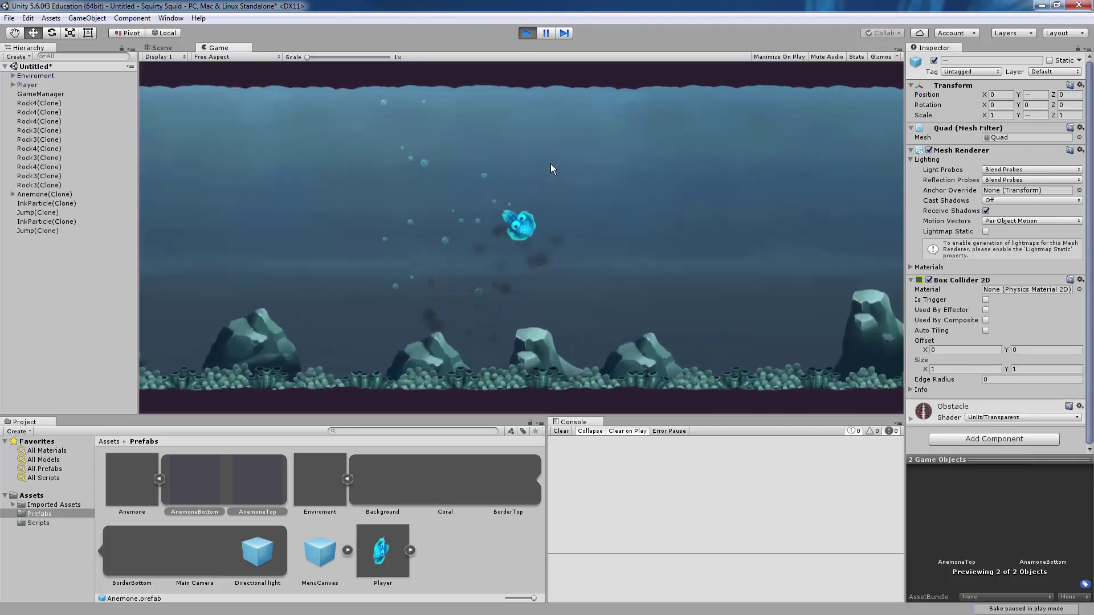
{"action": "left_click", "coordinate": [550, 163]}
{"action": "left_click", "coordinate": [551, 163]}
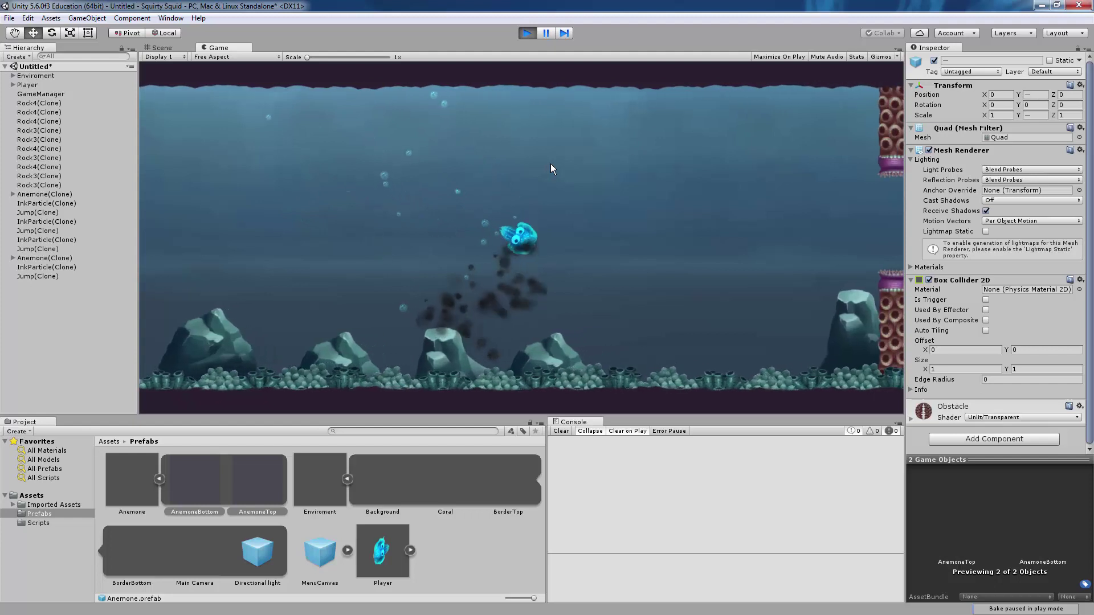
{"action": "left_click", "coordinate": [550, 163]}
{"action": "left_click", "coordinate": [550, 163]}
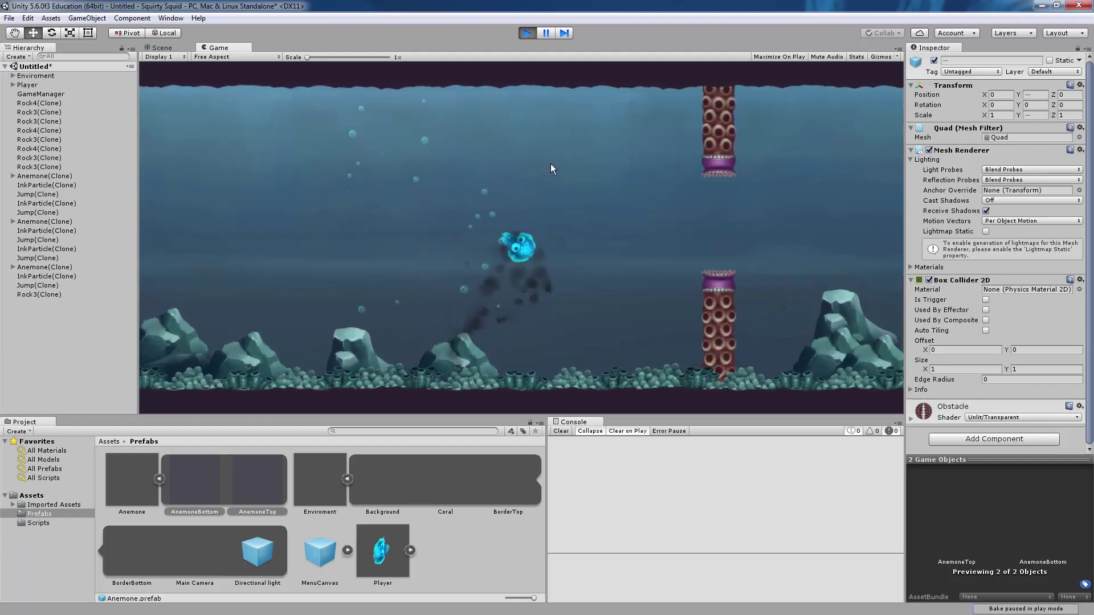
{"action": "left_click", "coordinate": [551, 163]}
{"action": "left_click", "coordinate": [551, 163]}
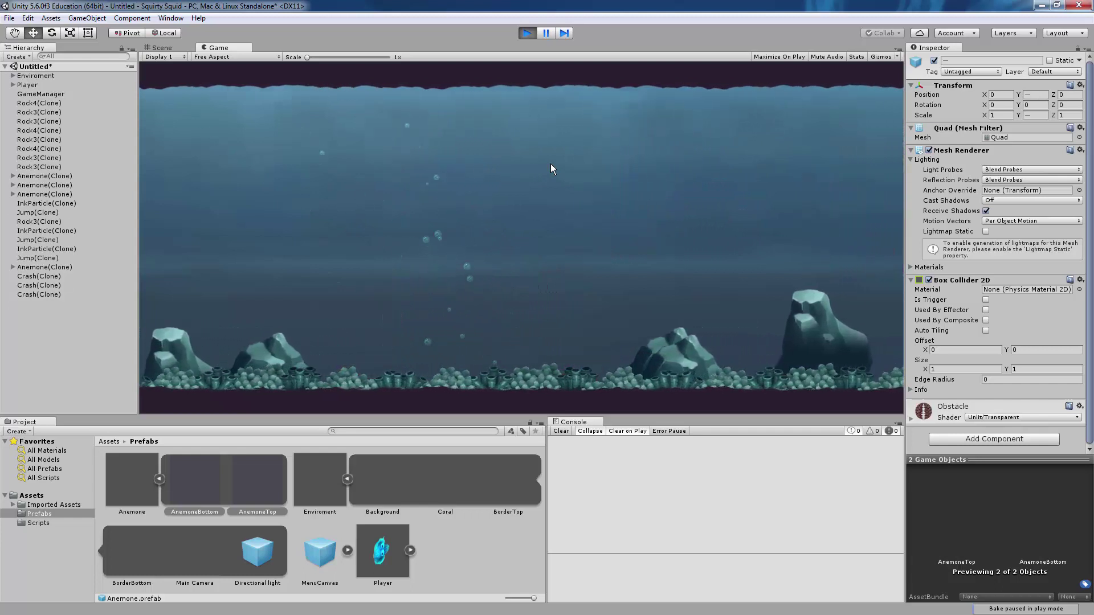
{"action": "left_click", "coordinate": [527, 32]}
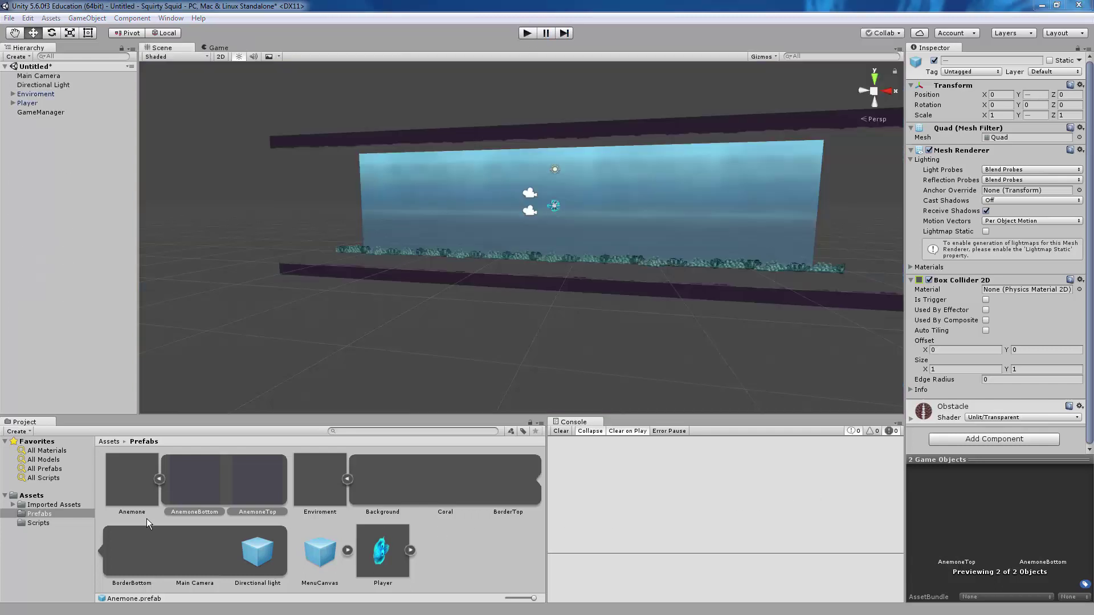
- Place the MenuCanvas prefab from the Prefabs folder into the Hierarchy and frame it in the Scene view
{"action": "left_click", "coordinate": [46, 514]}
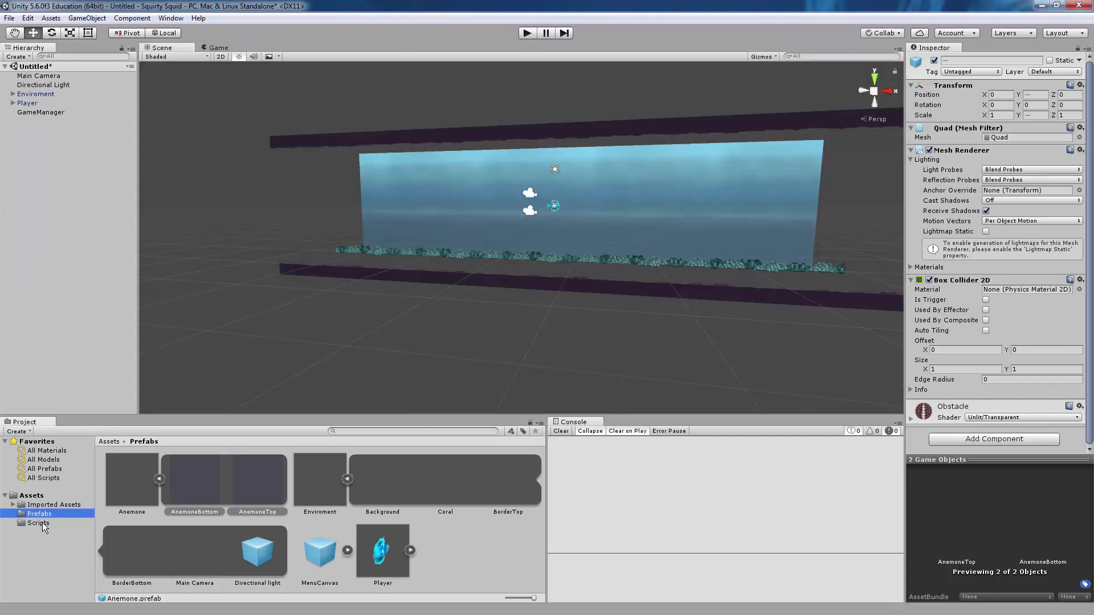
{"action": "left_click_drag", "start_coordinate": [311, 549], "coordinate": [54, 290]}
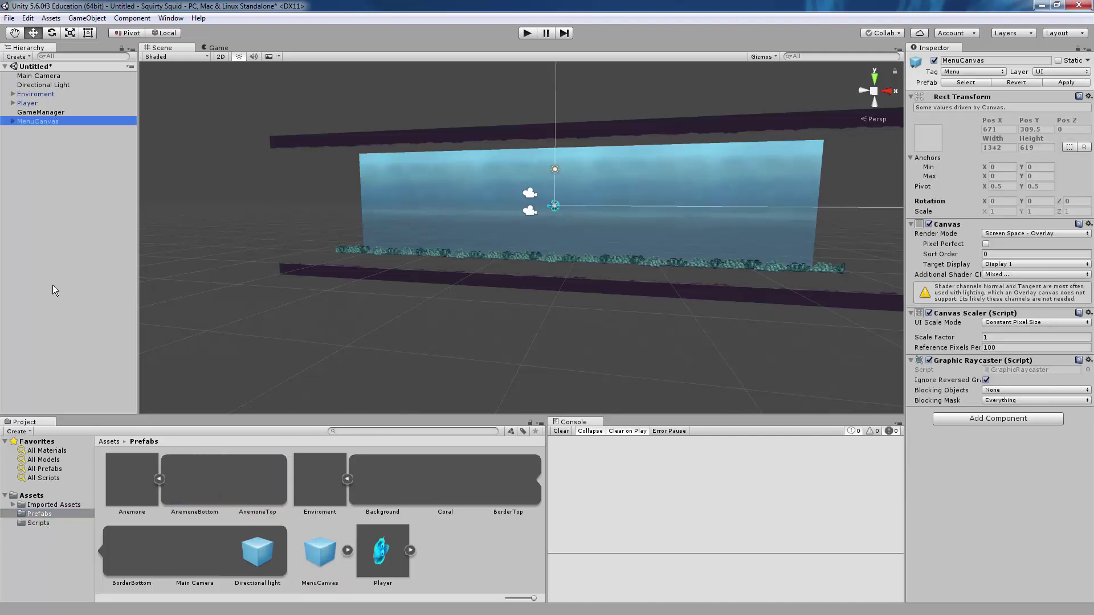
{"action": "double_click", "coordinate": [69, 122]}
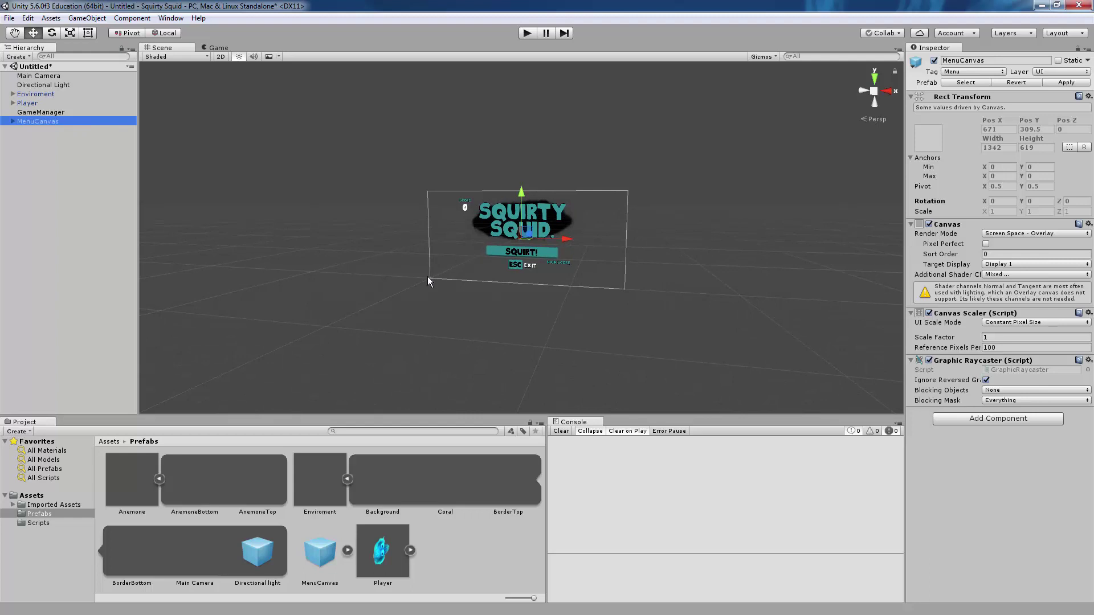
{"action": "scroll", "coordinate": [416, 278], "scroll_direction": "up", "scroll_amount": 3}
{"action": "scroll", "coordinate": [402, 292], "scroll_direction": "up", "scroll_amount": 3}
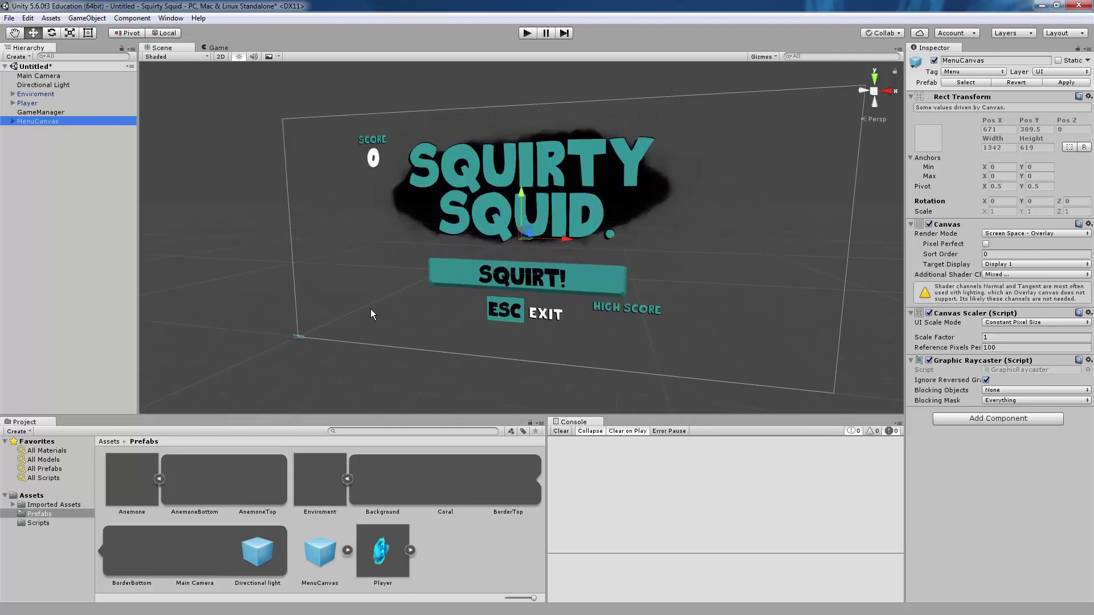
{"action": "mouse_move", "coordinate": [445, 289]}
{"action": "left_mouse_down", "text": "alt"}
{"action": "mouse_move", "coordinate": [438, 302]}
{"action": "mouse_move", "coordinate": [319, 332]}
{"action": "mouse_move", "coordinate": [427, 313]}
{"action": "mouse_move", "coordinate": [458, 294]}
{"action": "left_mouse_up", "text": "alt"}
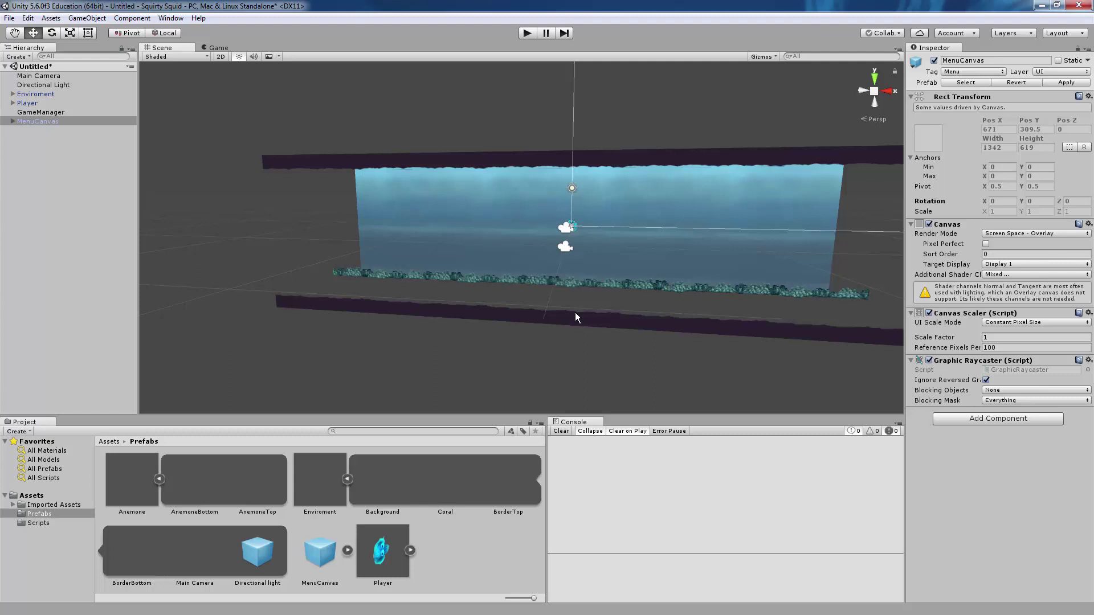
- Place an Anemone prefab instance in the scene and add a Box Collider 2D to it
{"action": "left_click", "coordinate": [137, 481]}
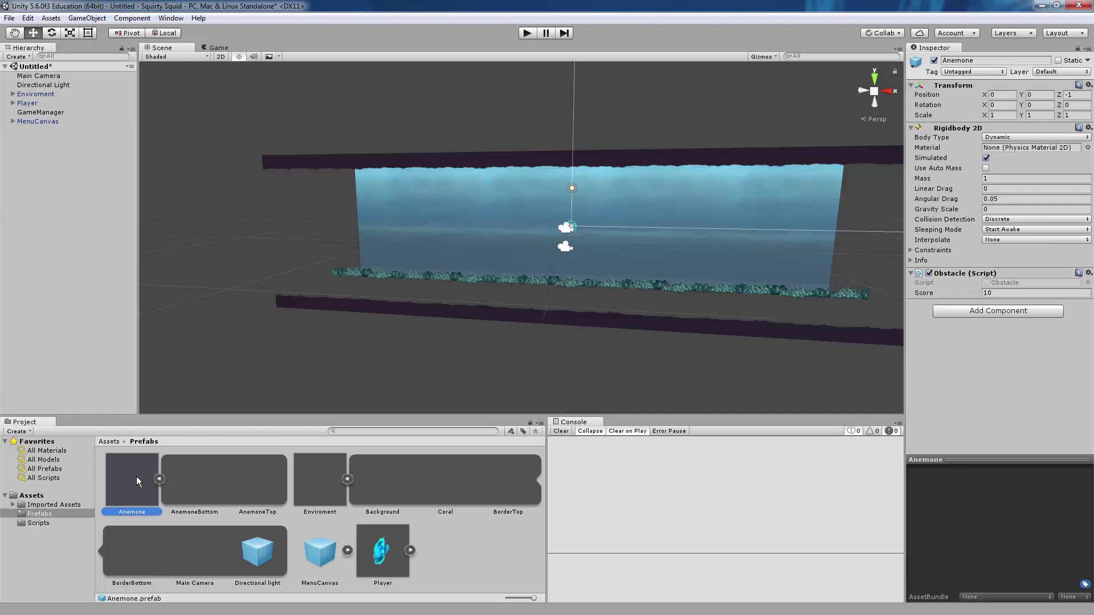
{"action": "left_click_drag", "start_coordinate": [137, 478], "coordinate": [50, 253]}
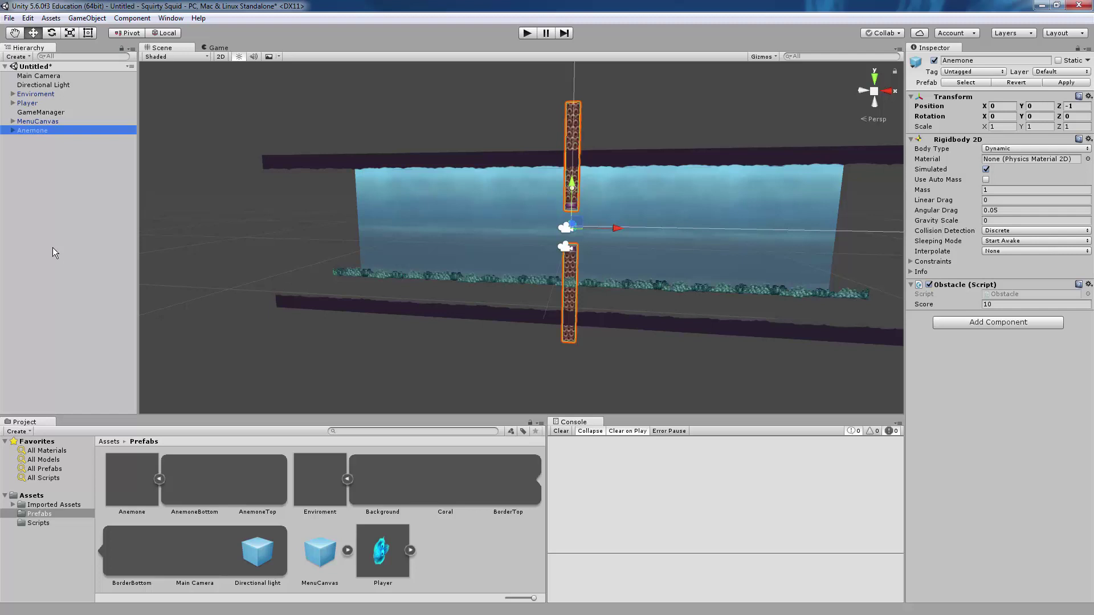
{"action": "left_click", "coordinate": [1030, 324]}
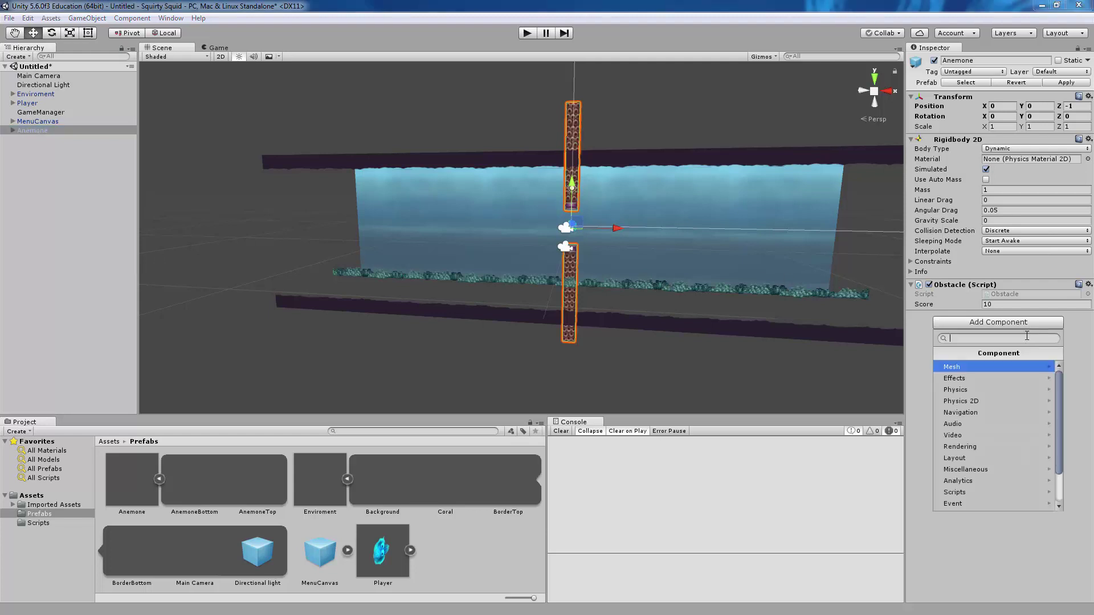
{"action": "left_click", "coordinate": [1017, 404]}
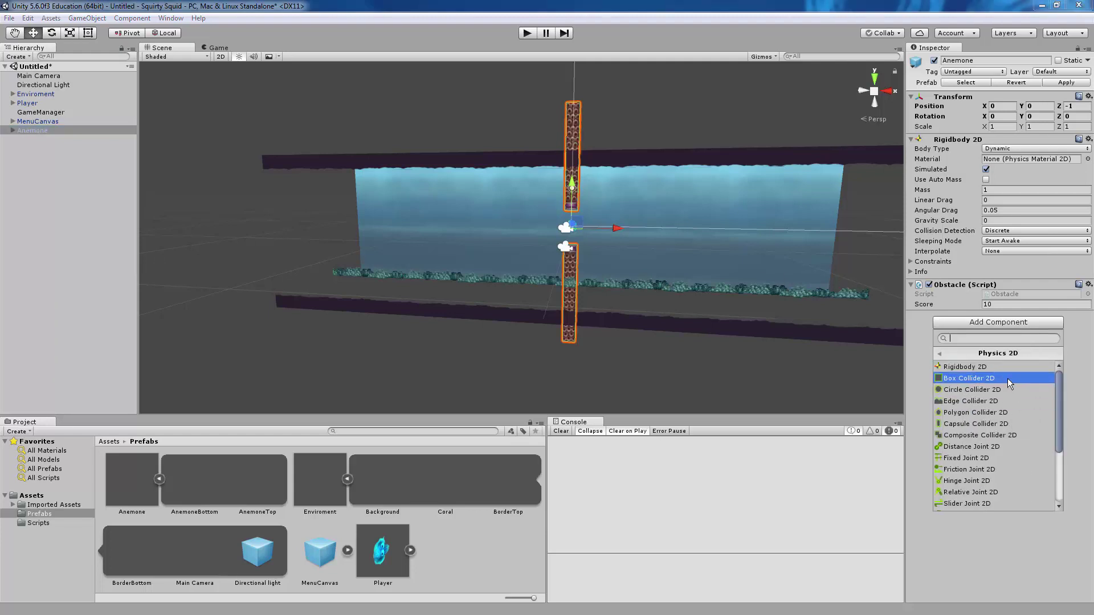
{"action": "left_click", "coordinate": [1007, 379]}
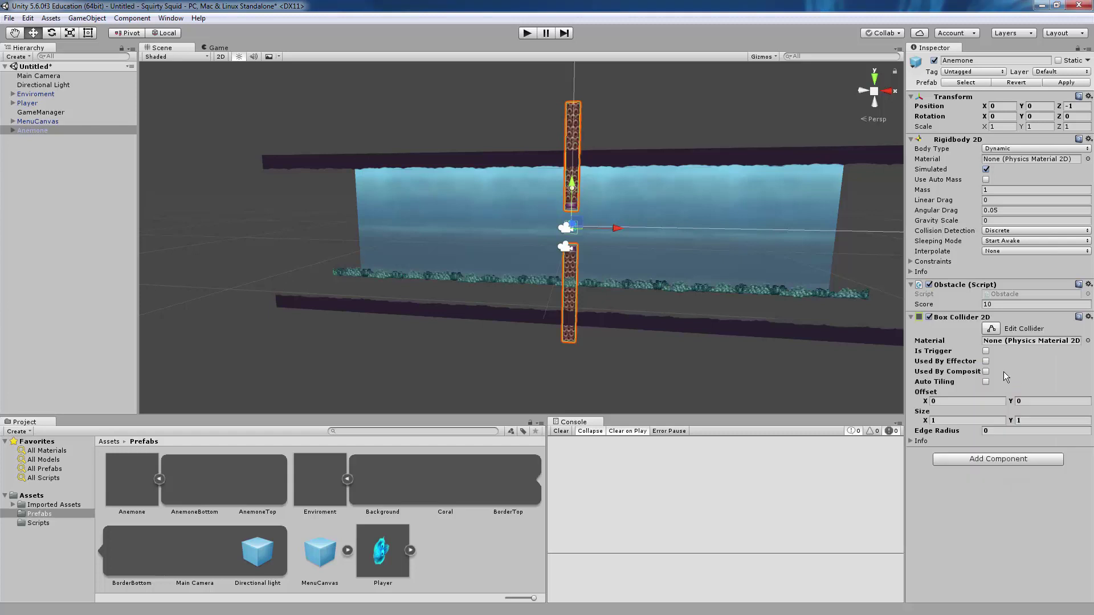
- Make the collider a trigger with Offset X 1.5 and Size 0.2 x 5
{"action": "left_click", "coordinate": [985, 351]}
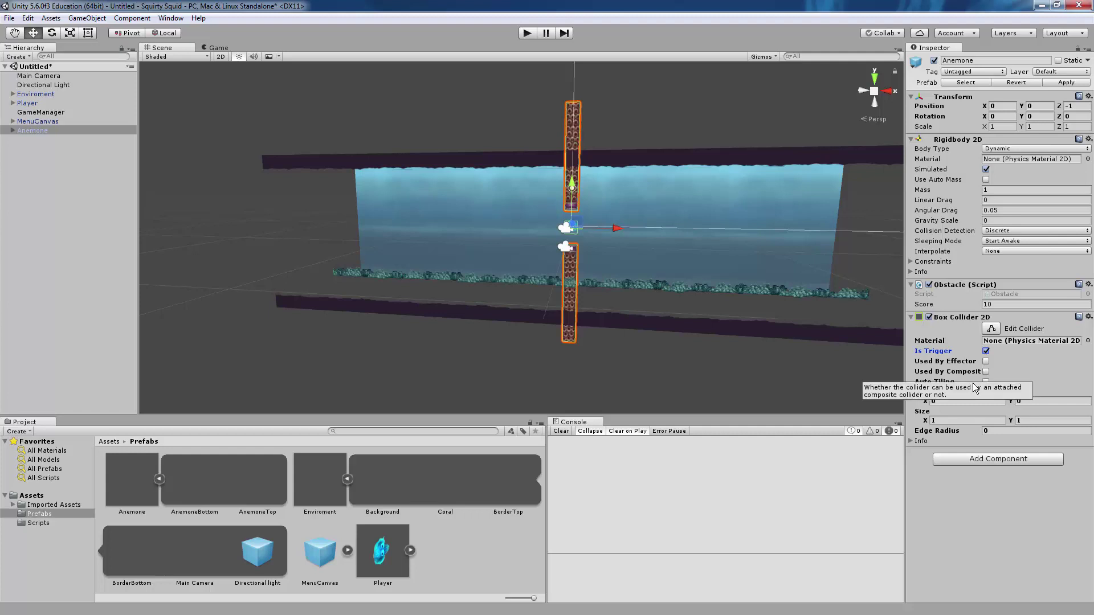
{"action": "left_click", "coordinate": [920, 404]}
{"action": "type", "text": "1.5"}
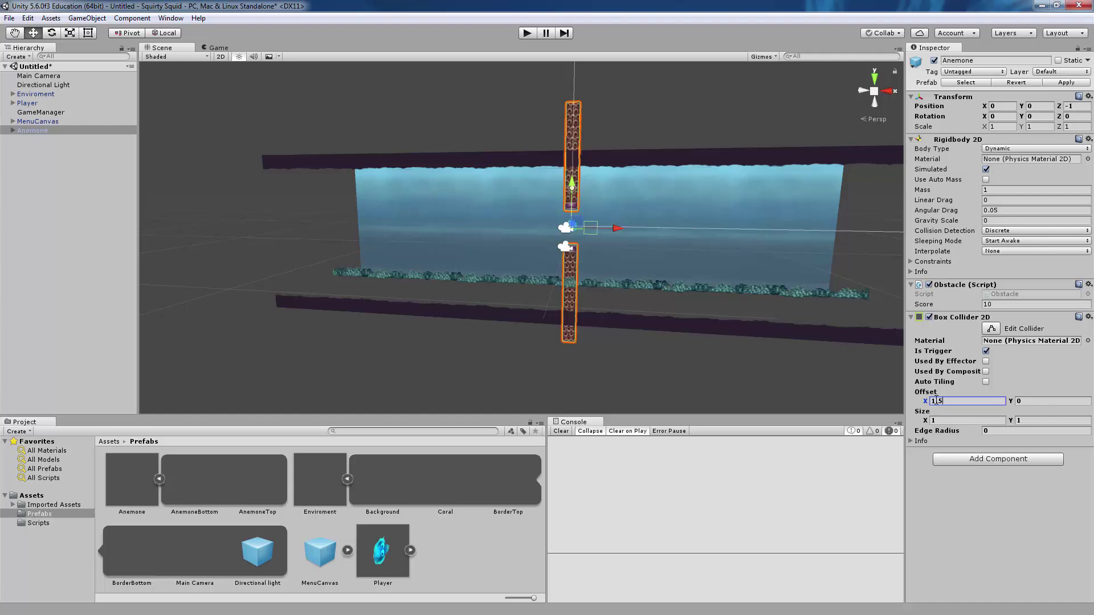
{"action": "left_click", "coordinate": [982, 421]}
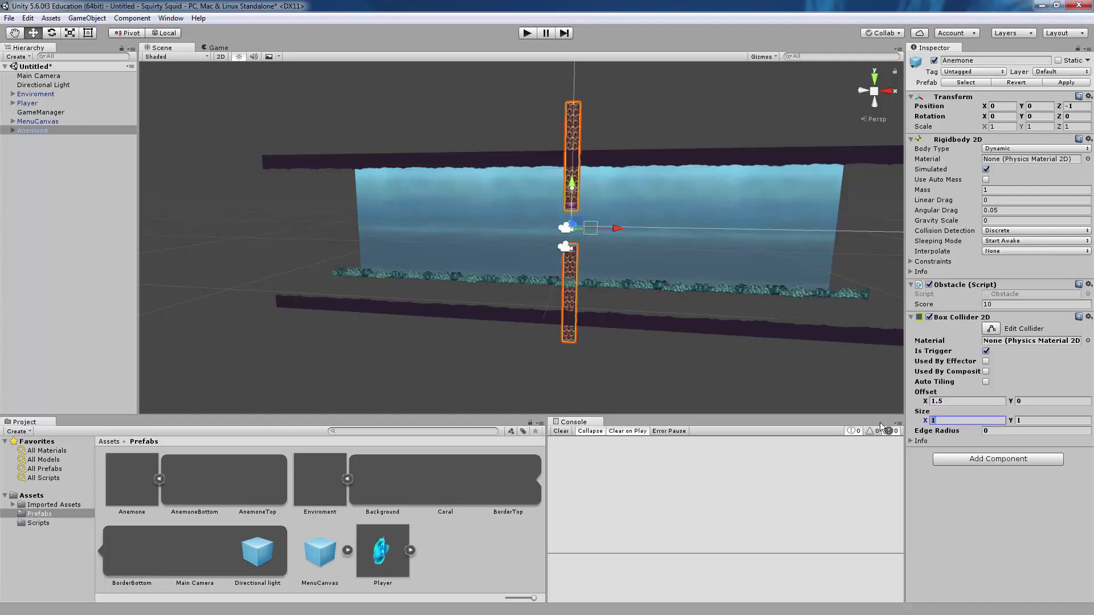
{"action": "type", "text": "0.2"}
{"action": "key", "text": "Tab"}
{"action": "type", "text": "5"}
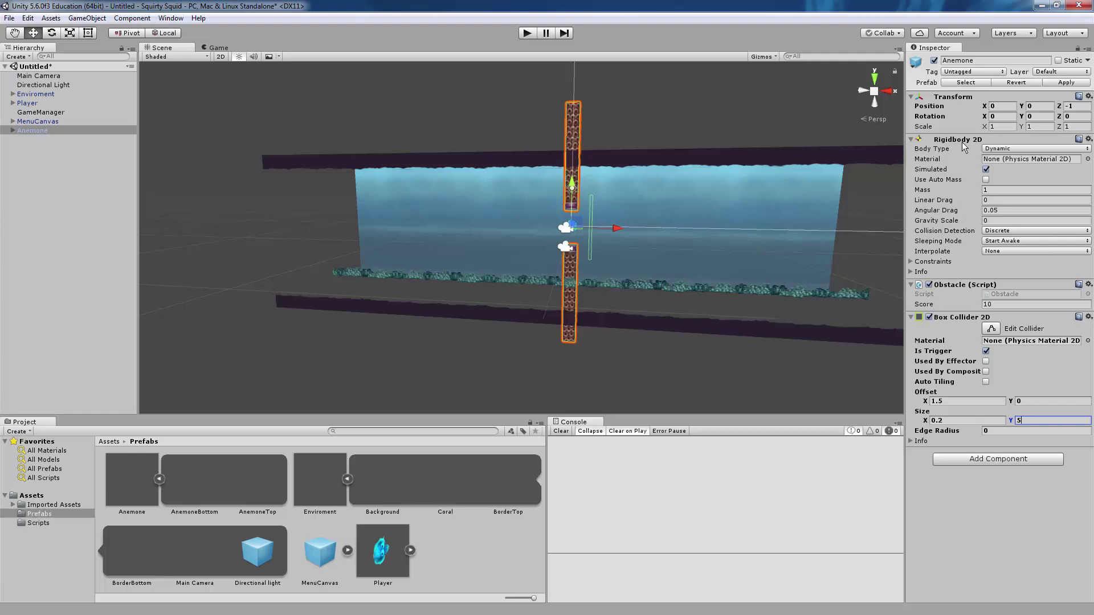
- Apply the collider changes to the Anemone prefab and delete the Anemone instance from the Hierarchy
{"action": "left_click", "coordinate": [1069, 83]}
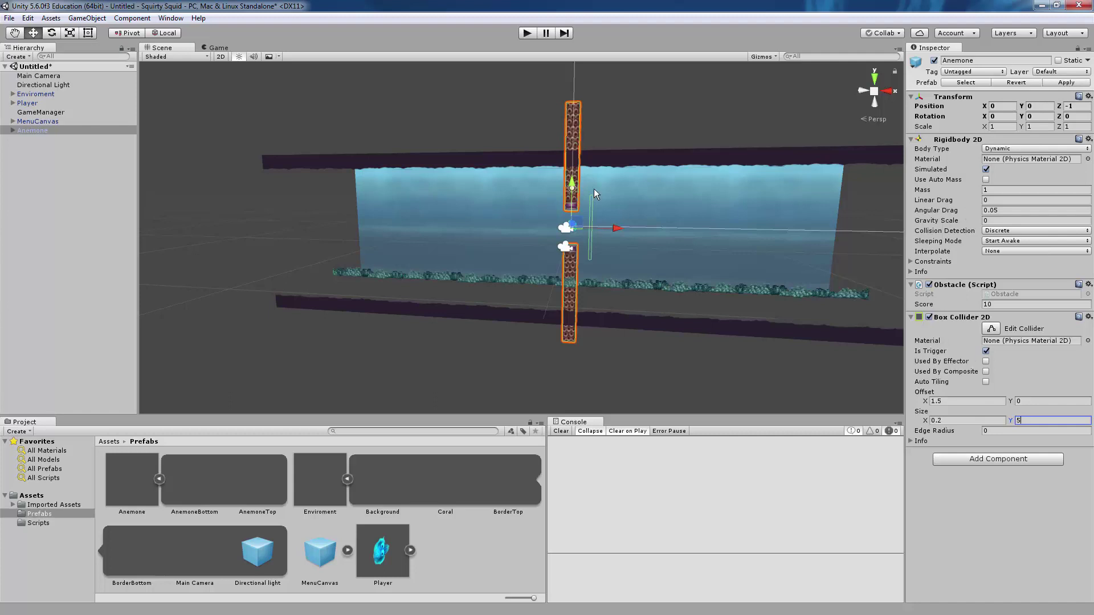
{"action": "right_click", "coordinate": [42, 131]}
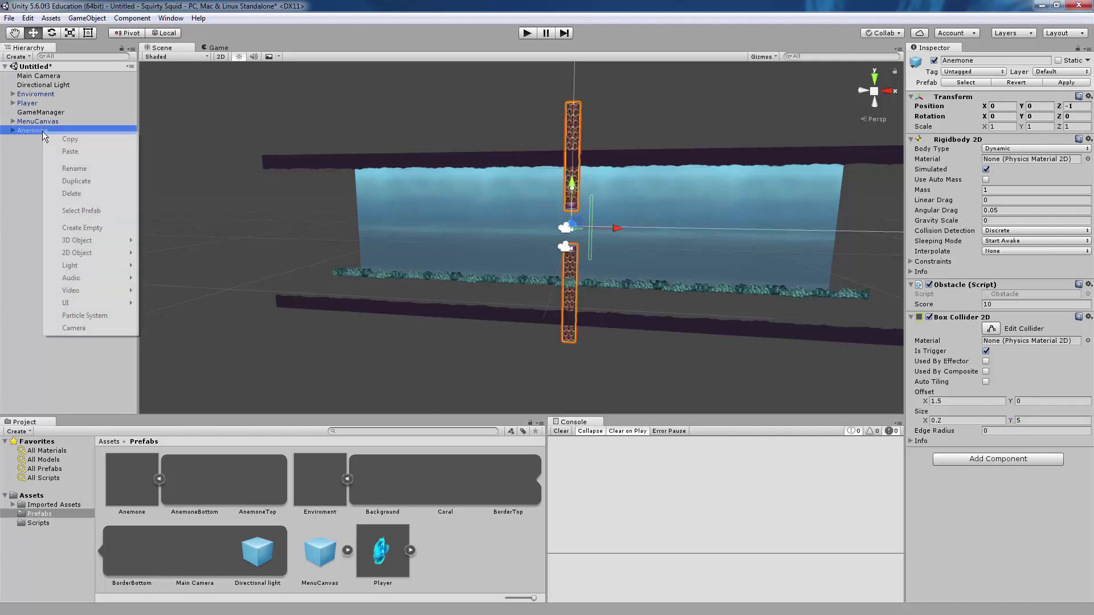
{"action": "left_click", "coordinate": [73, 193]}
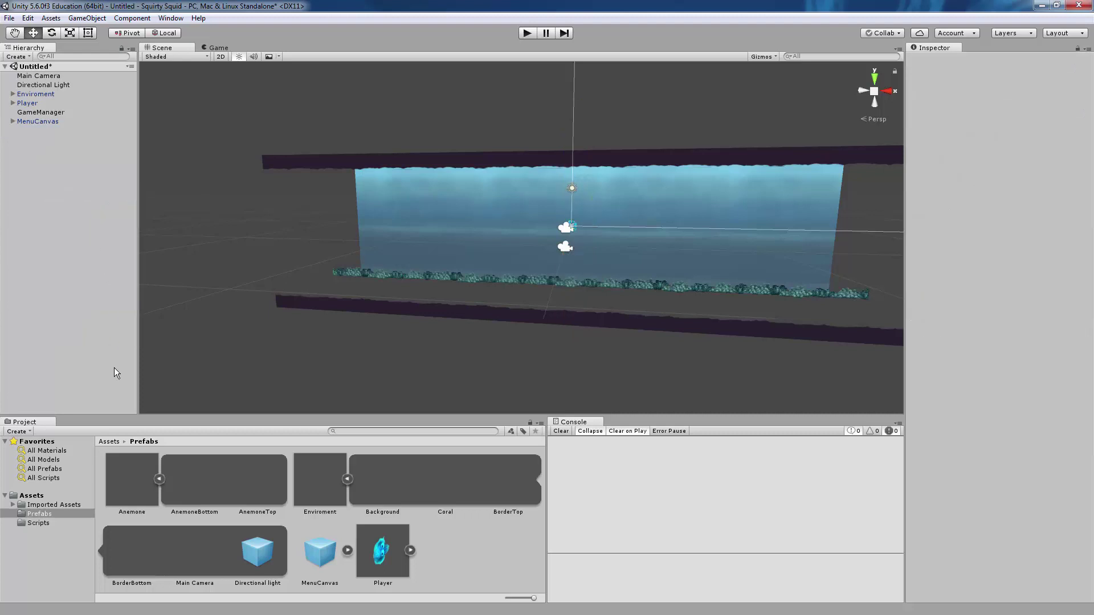
{"action": "left_click", "coordinate": [130, 481]}
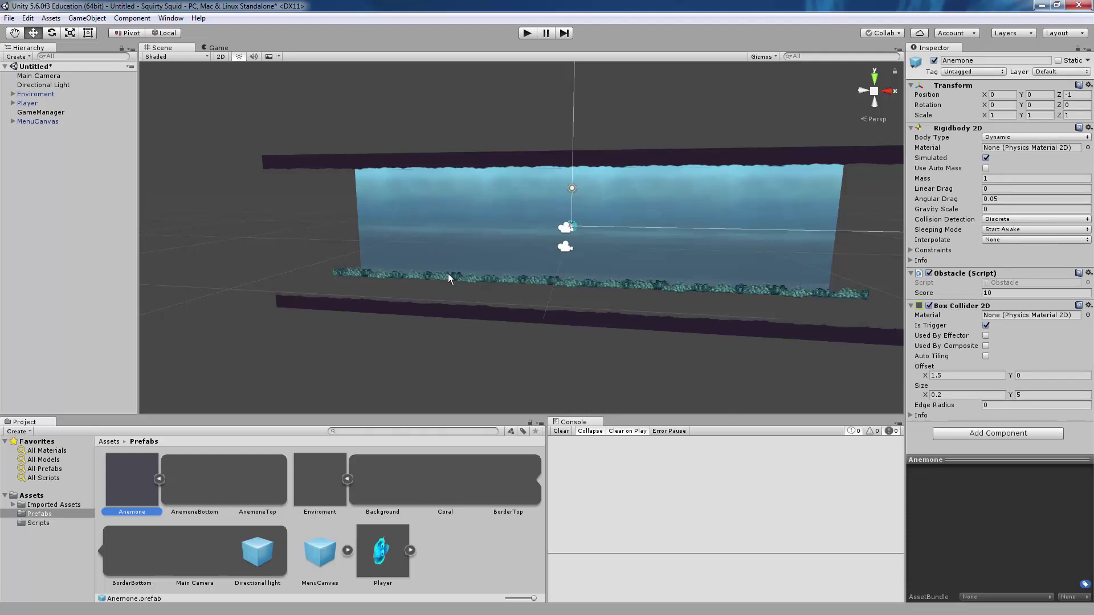
- Play a round from the SQUIRT! menu, swimming the squid through an anemone gap to score 10
{"action": "left_click", "coordinate": [527, 34]}
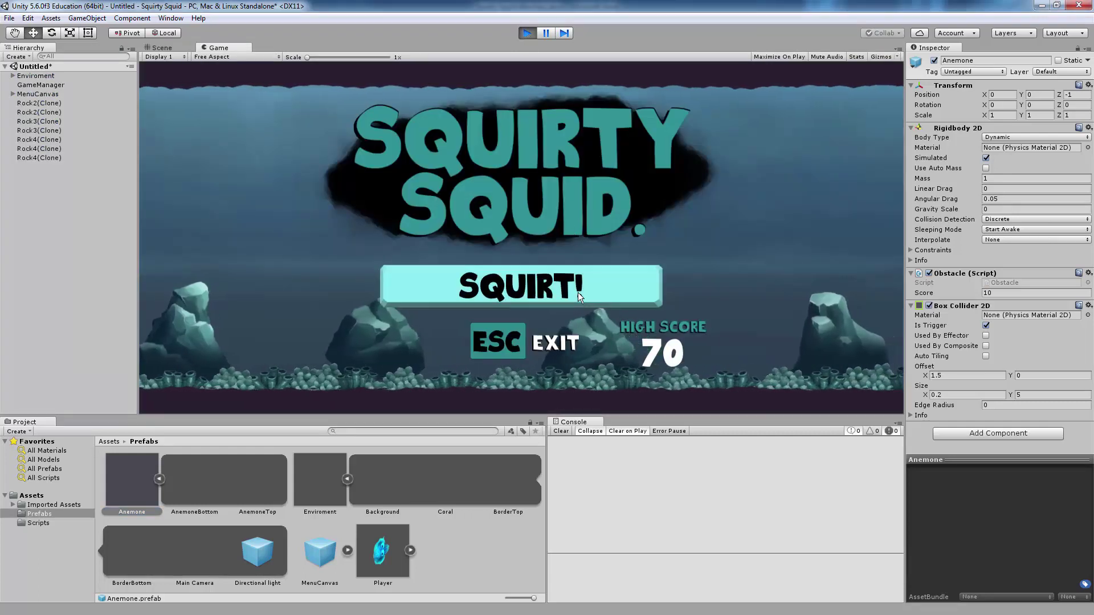
{"action": "left_click", "coordinate": [578, 293]}
{"action": "left_click", "coordinate": [578, 295]}
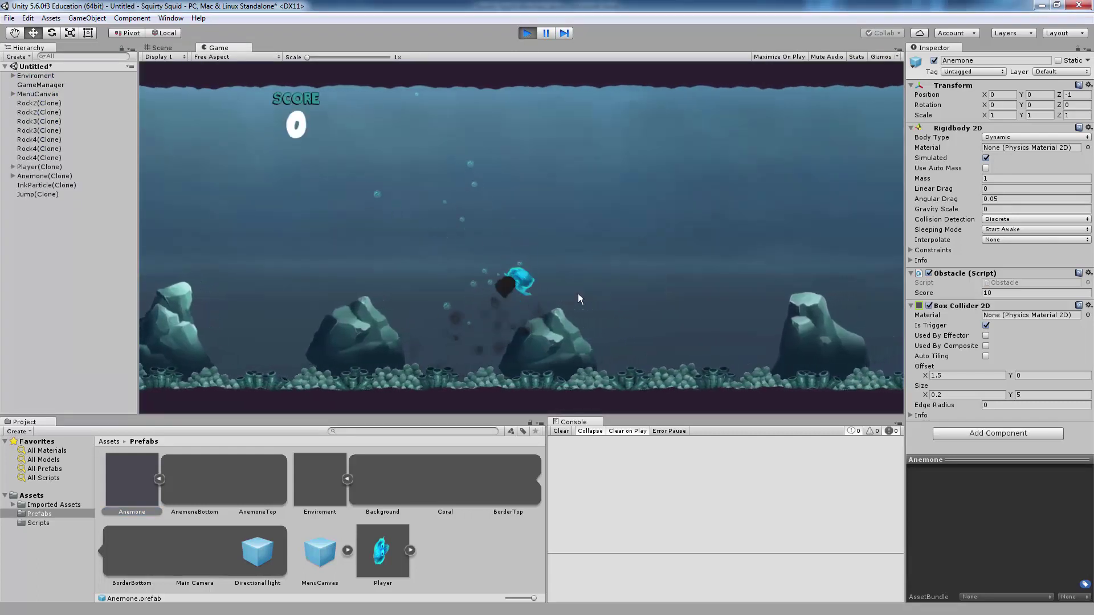
{"action": "left_click", "coordinate": [578, 294]}
{"action": "left_click", "coordinate": [578, 298]}
{"action": "left_click", "coordinate": [577, 298]}
{"action": "left_click", "coordinate": [578, 294]}
{"action": "left_click", "coordinate": [578, 294]}
{"action": "left_click", "coordinate": [577, 295]}
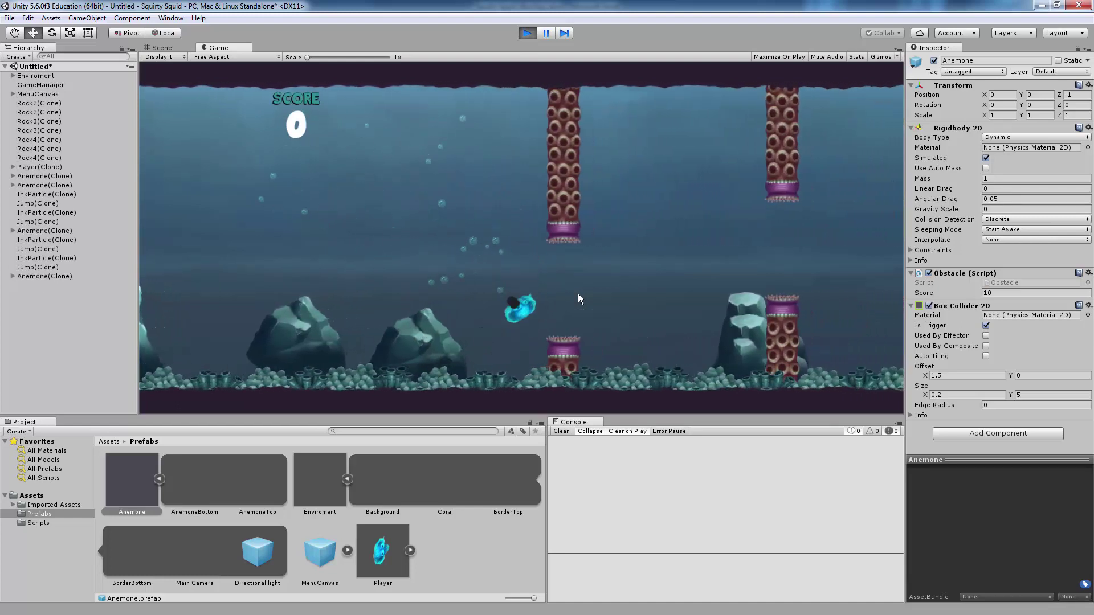
{"action": "left_click", "coordinate": [578, 295]}
{"action": "left_click", "coordinate": [578, 294]}
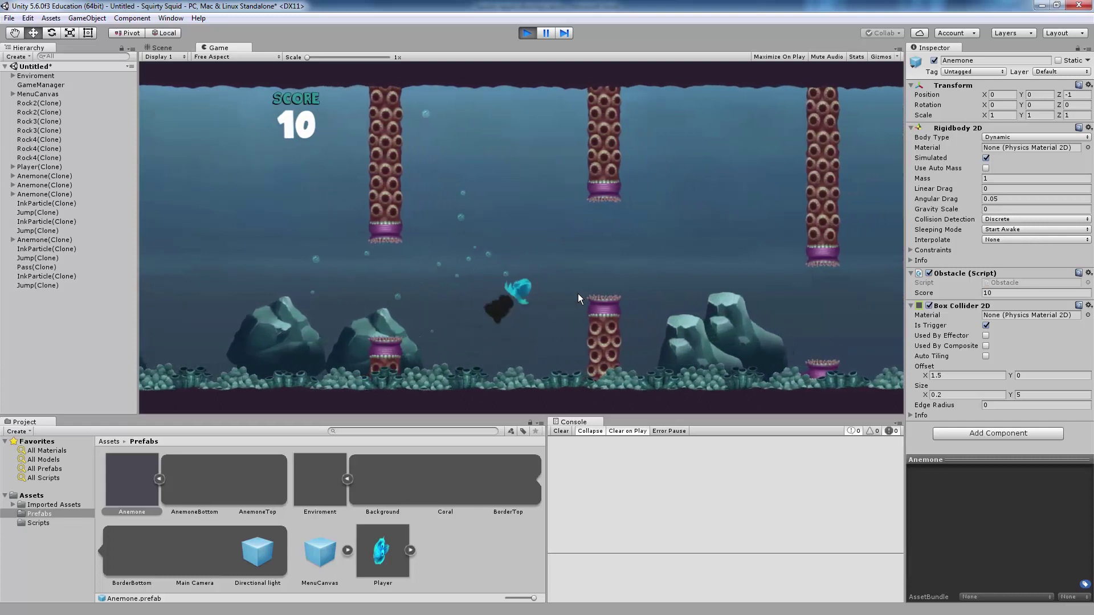
{"action": "left_click", "coordinate": [578, 295]}
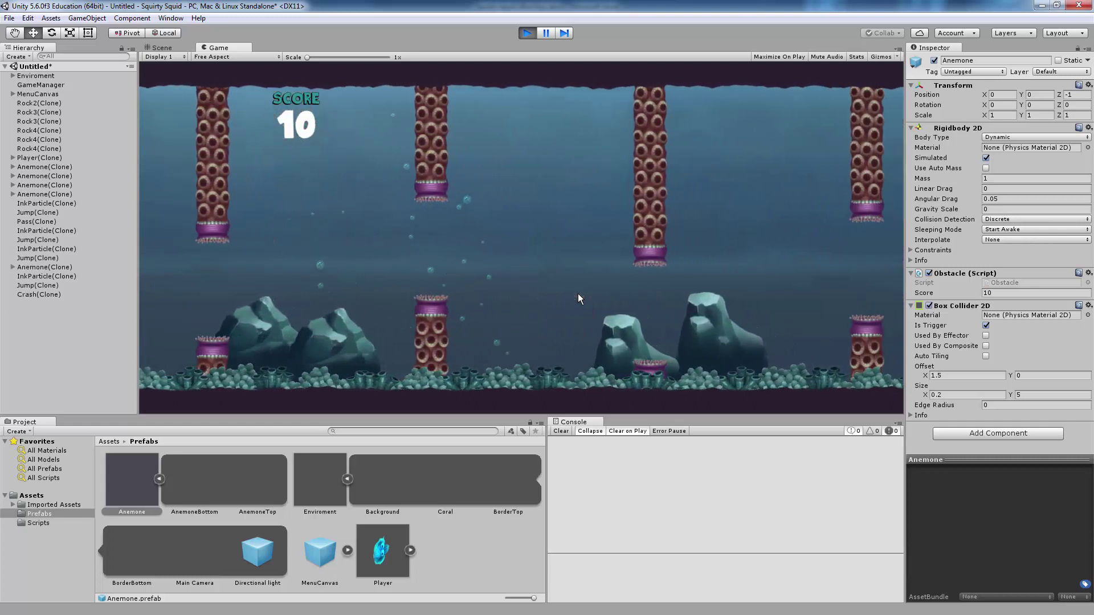
- Restart the game after the crash and swim the squid toward the anemones again
{"action": "left_click", "coordinate": [577, 293]}
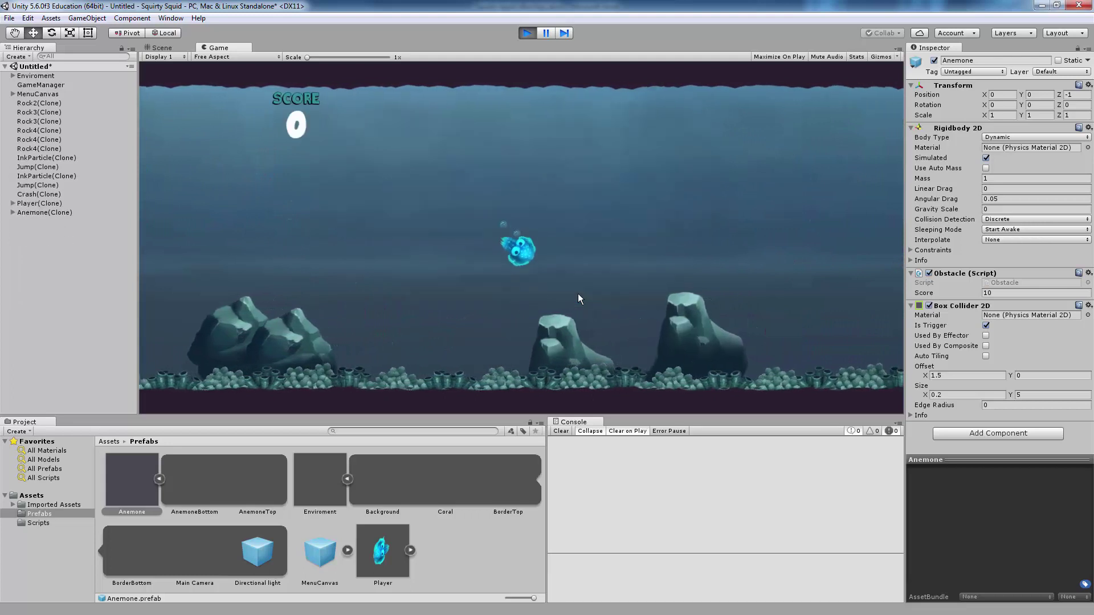
{"action": "left_click", "coordinate": [578, 293]}
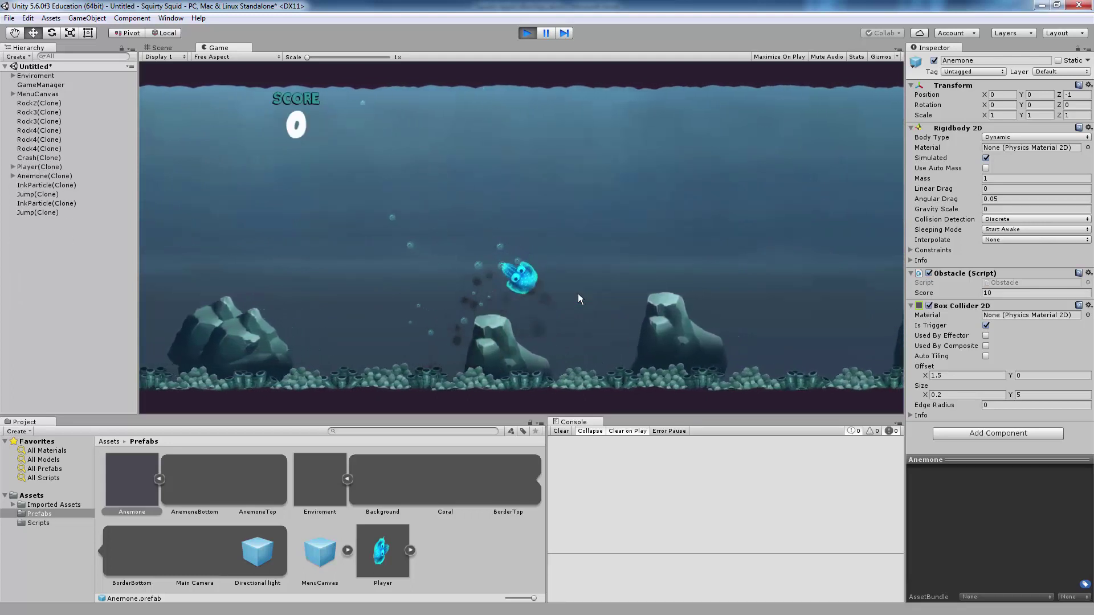
{"action": "left_click", "coordinate": [578, 293]}
{"action": "left_click", "coordinate": [578, 293]}
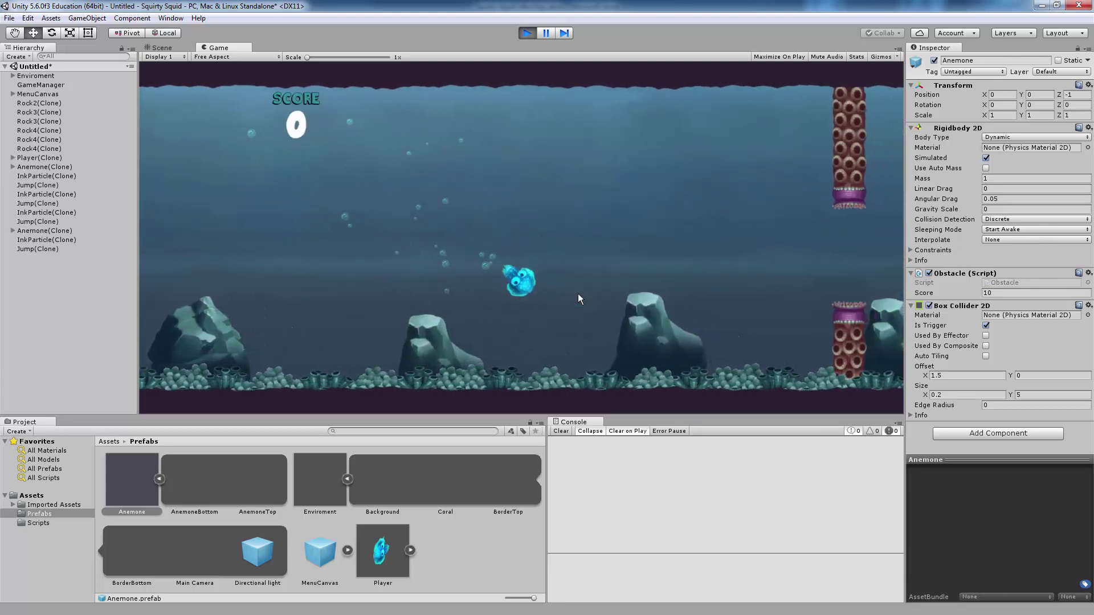